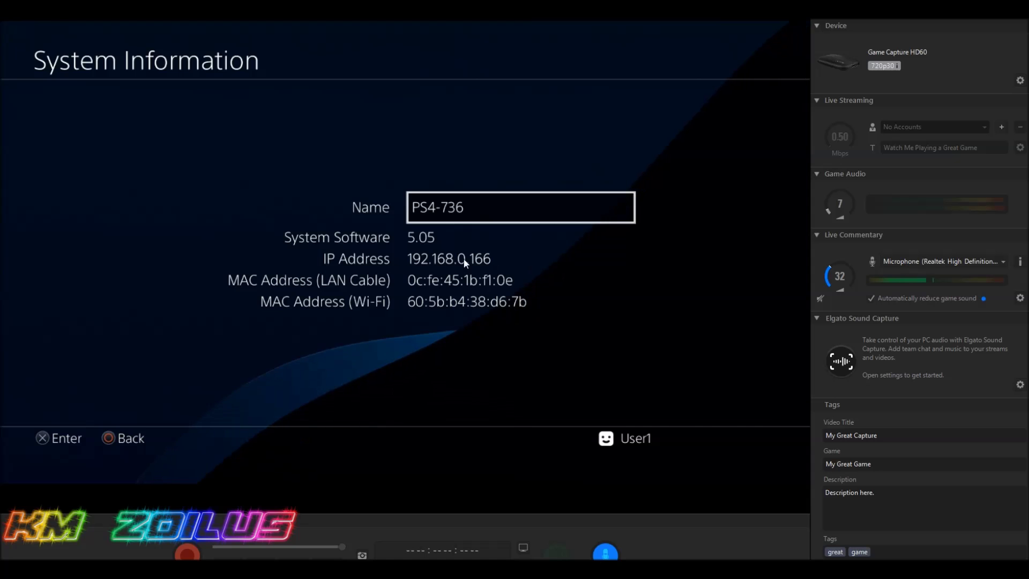
Step: Show the capture full screen, check the Automatic Downloads options in the System settings, and return to the home screen
double_click(500, 246)
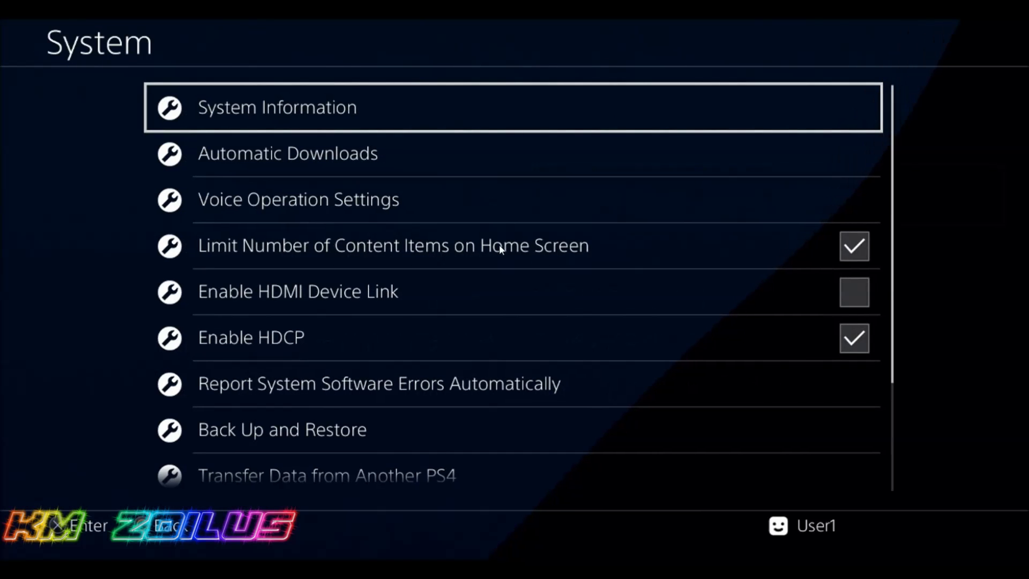
key("Down")
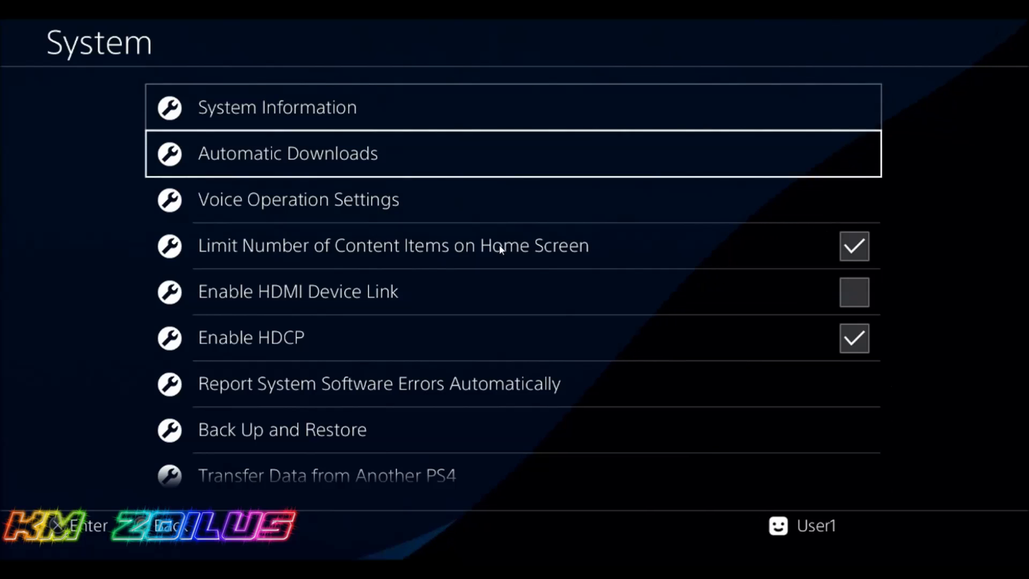
key("Return")
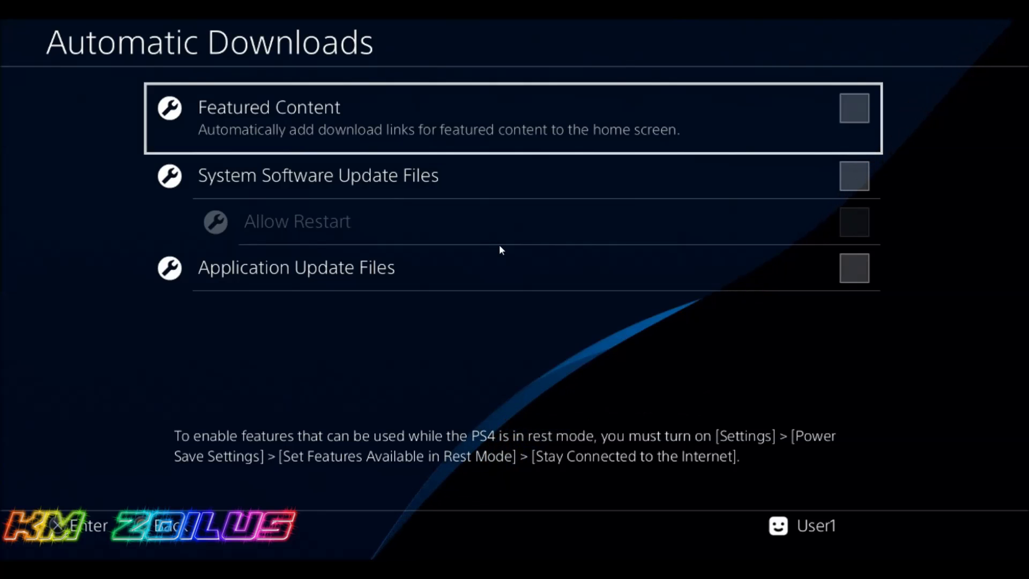
key("Escape")
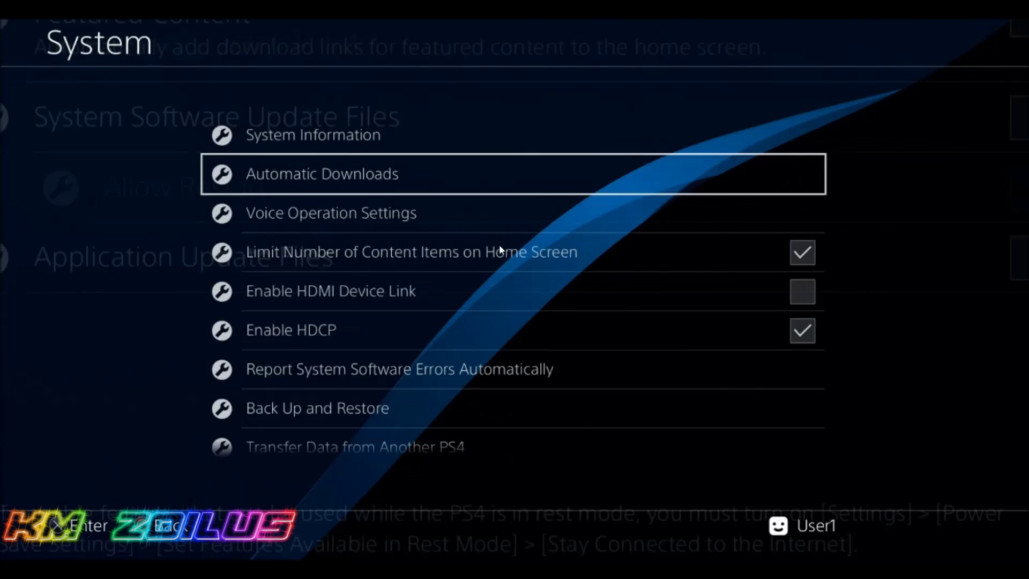
key("Escape")
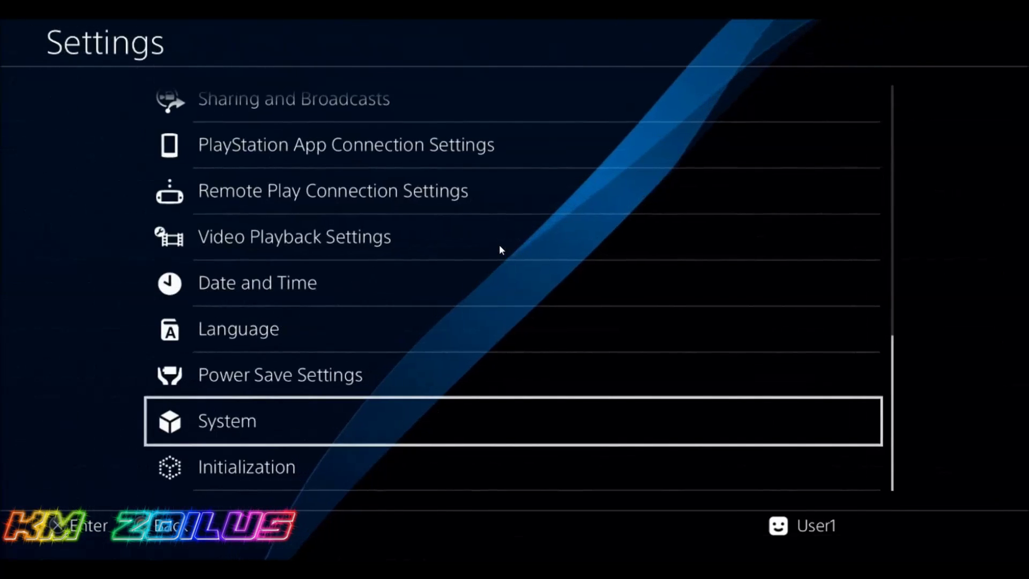
key("Escape")
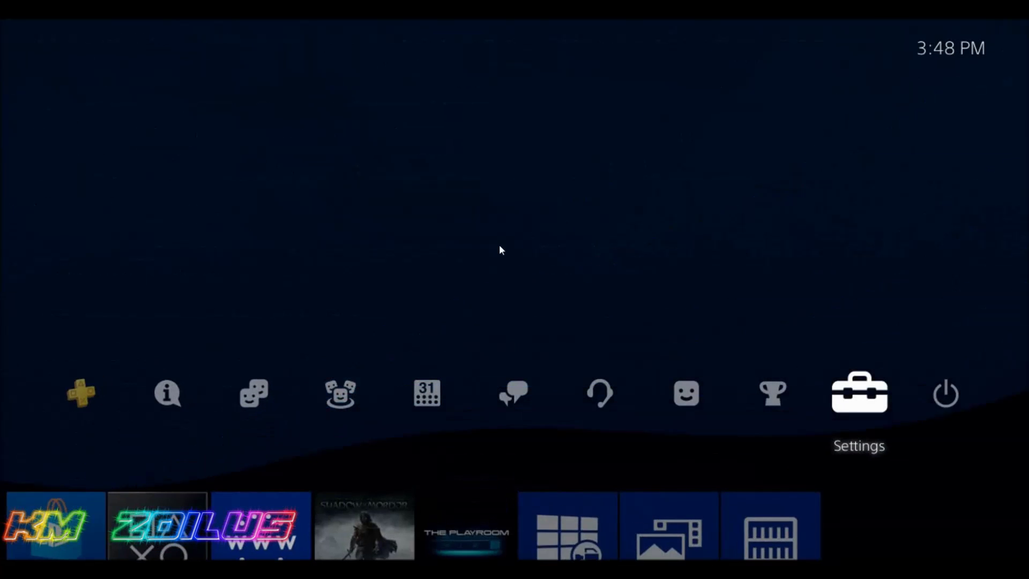
key("Down")
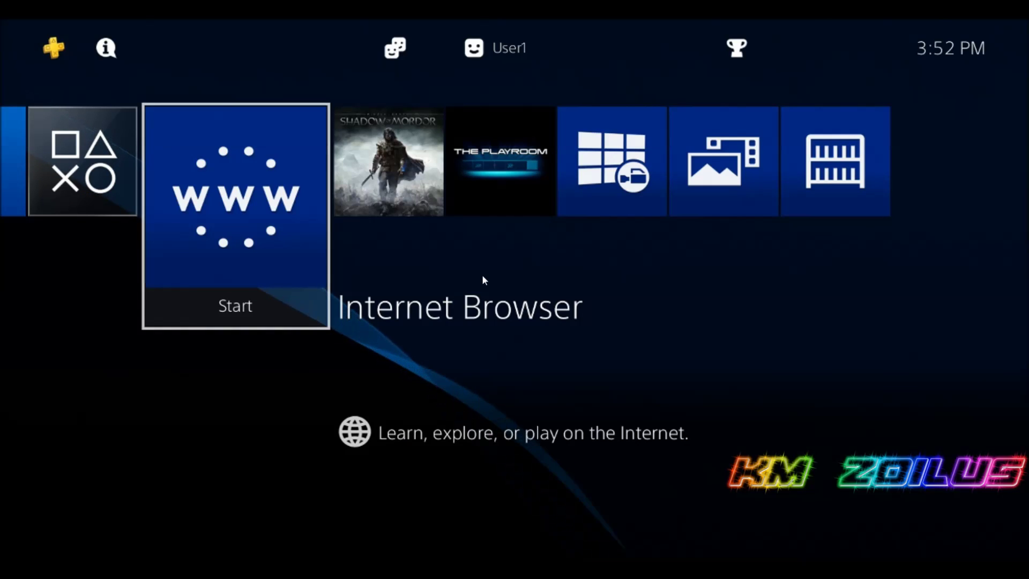
Step: Go to the console's network settings and start setting up the internet connection
key("Escape")
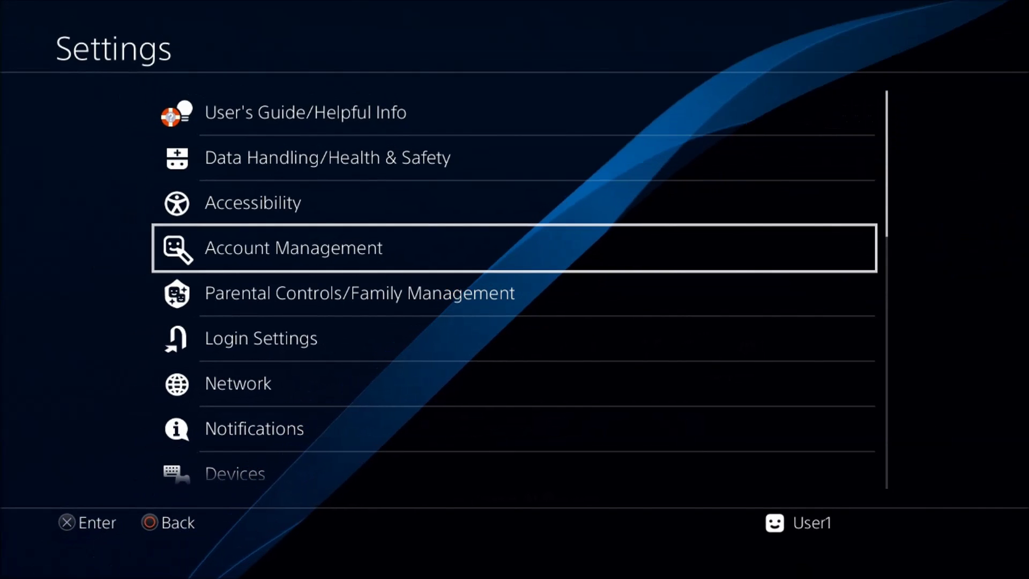
left_click(515, 292)
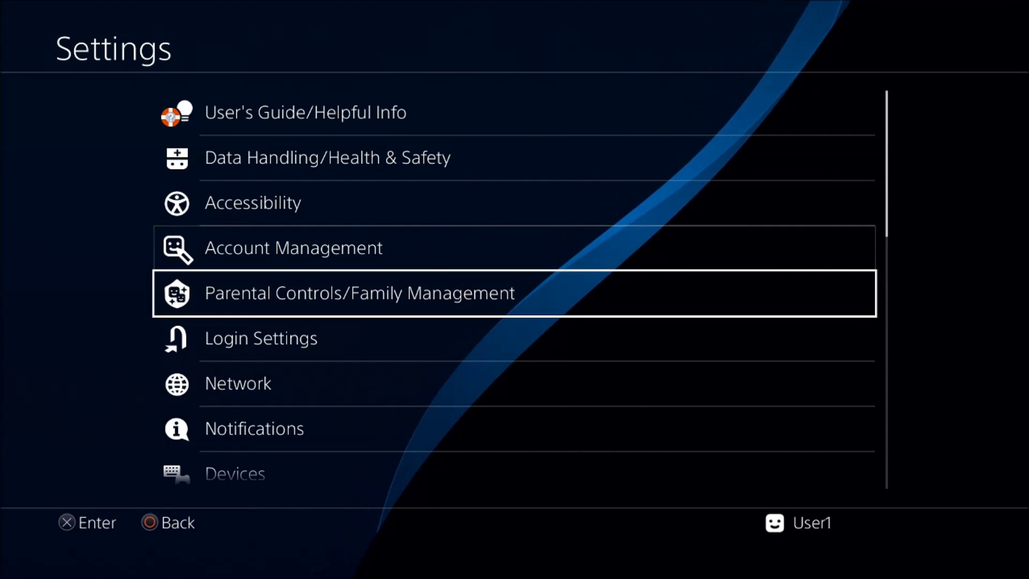
left_click(514, 338)
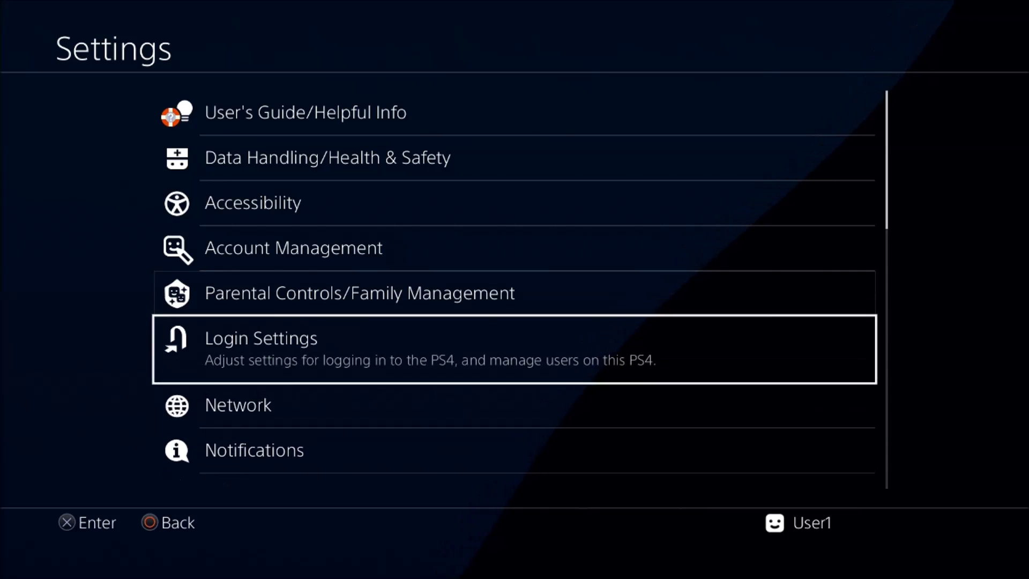
left_click(515, 363)
left_click(515, 363)
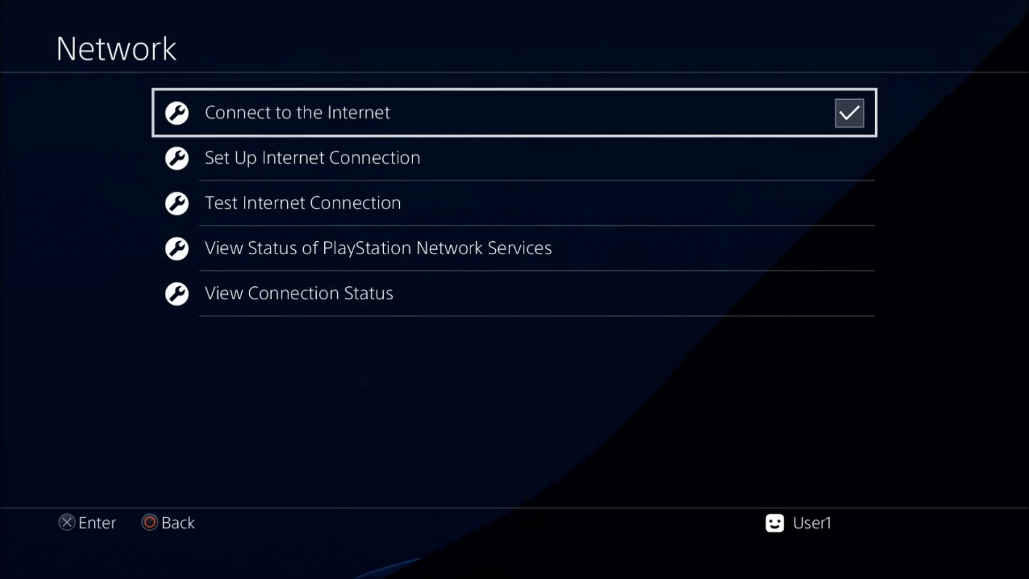
left_click(514, 156)
left_click(514, 156)
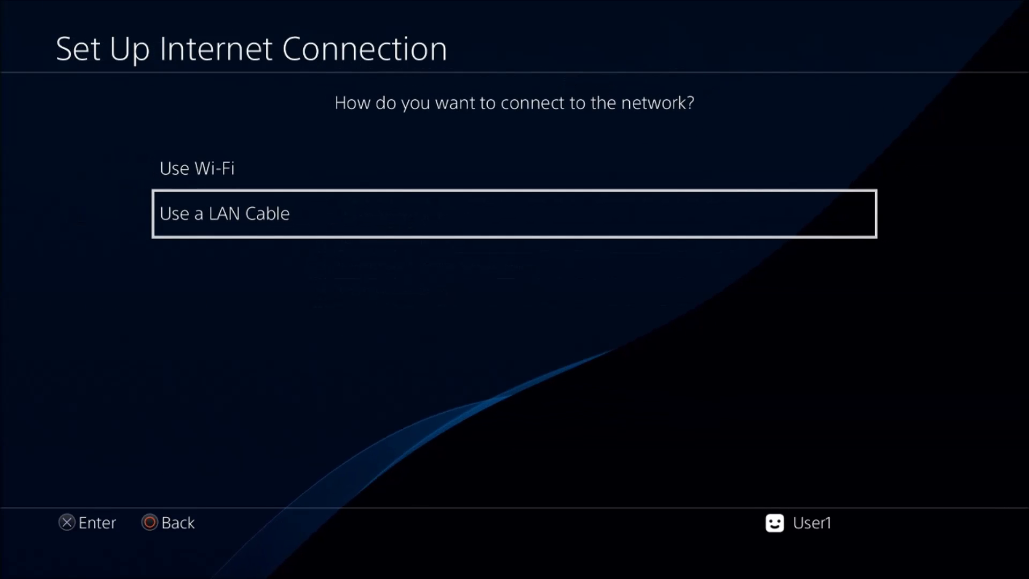
Step: Choose a LAN cable connection with Custom setup, automatic IP address and no specified DHCP host name
left_click(514, 213)
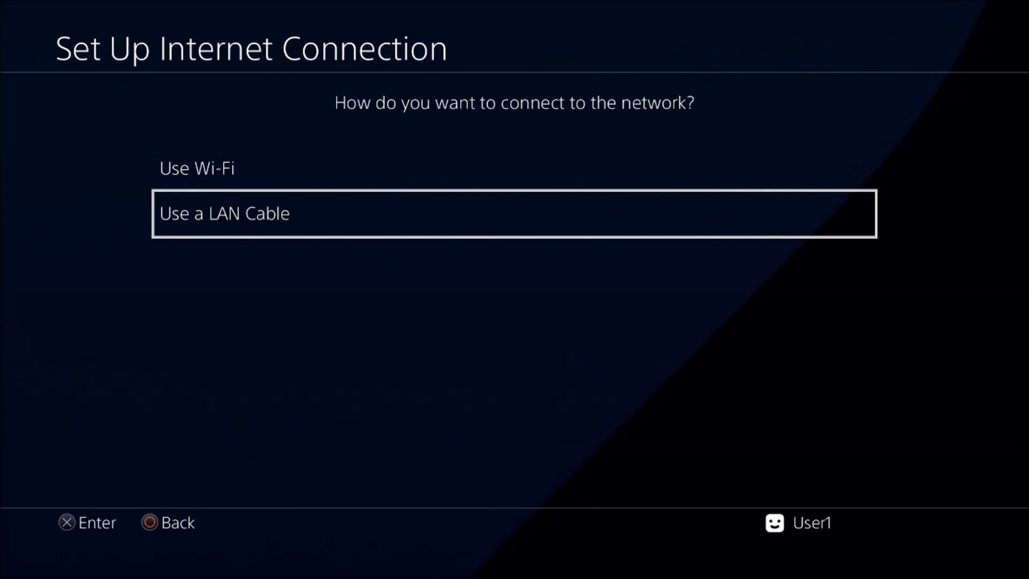
key("Return")
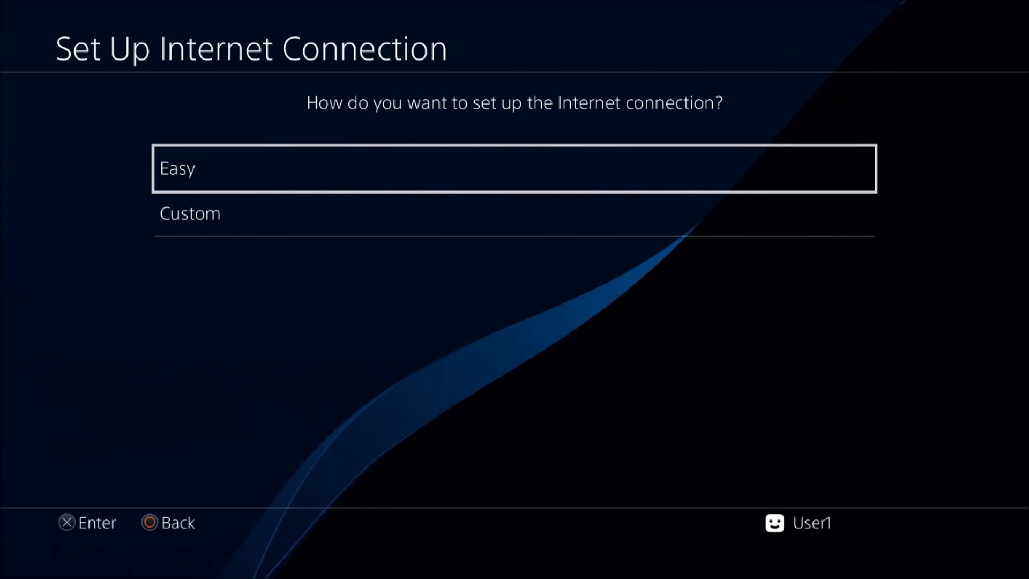
key("Down")
key("Return")
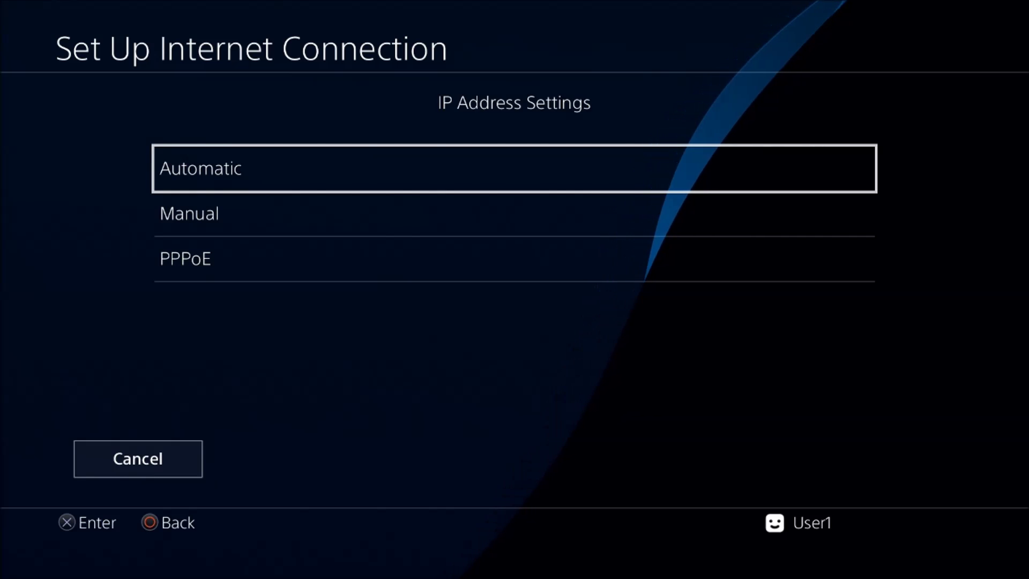
key("Return")
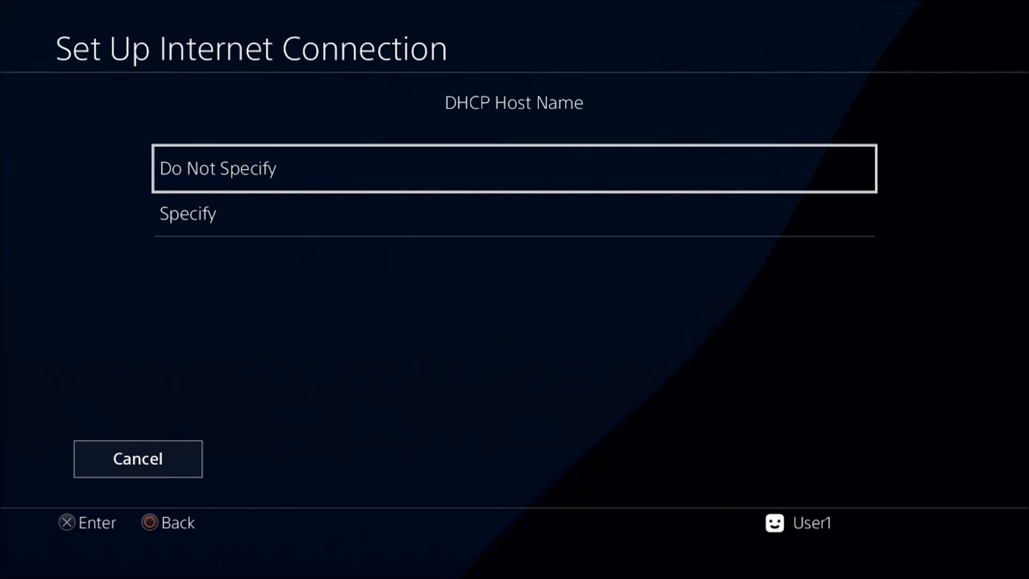
key("Return")
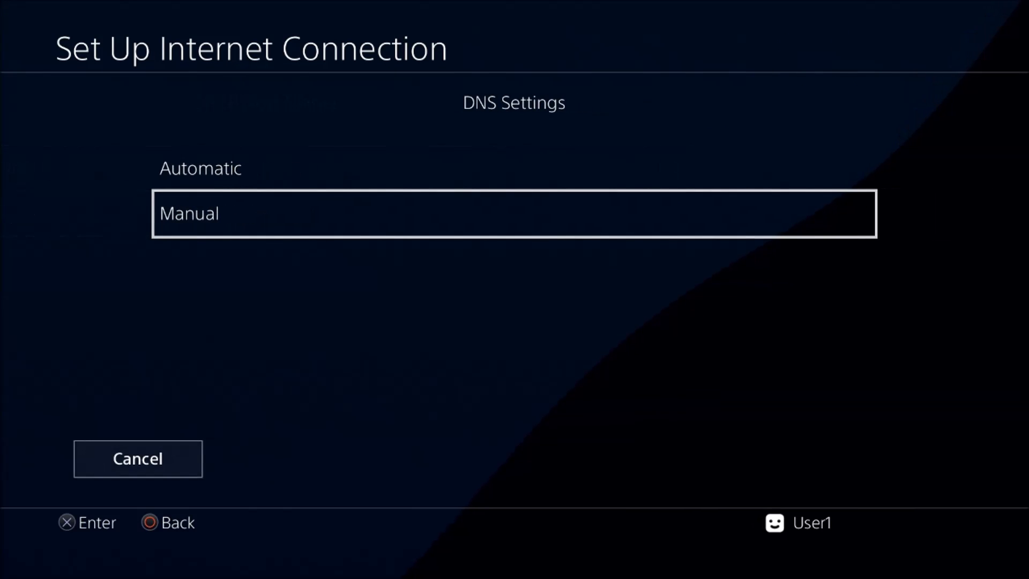
Step: Choose manual DNS and accept primary DNS 165.227.83.145 and secondary DNS 108.61.128.158
key("Up")
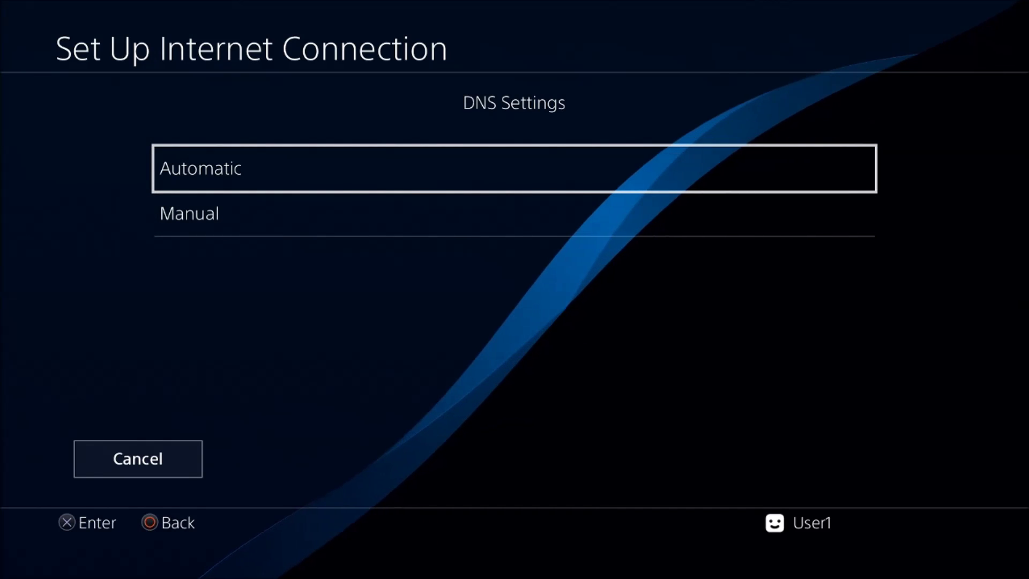
key("Down")
key("Return")
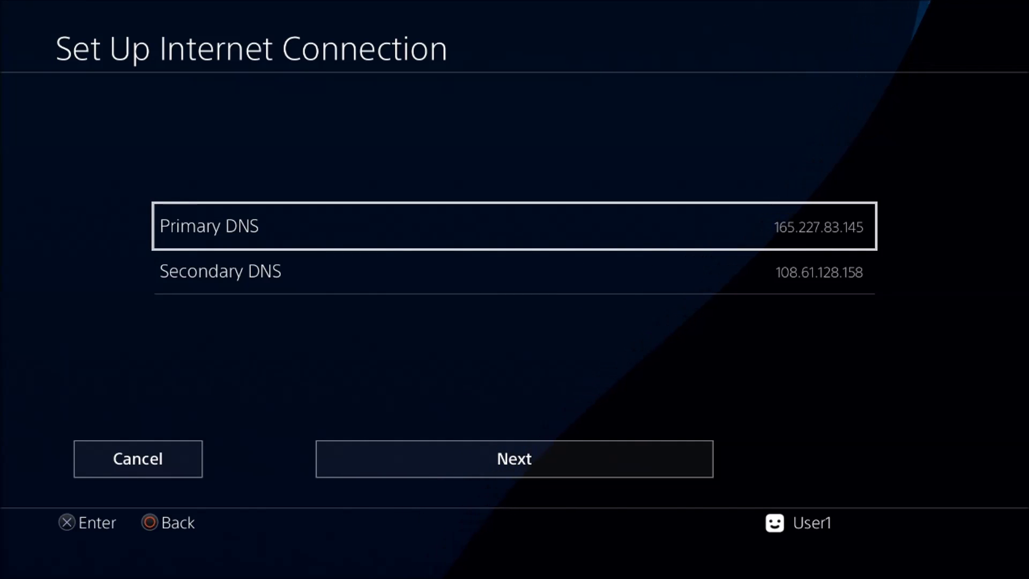
key("Down")
key("Down")
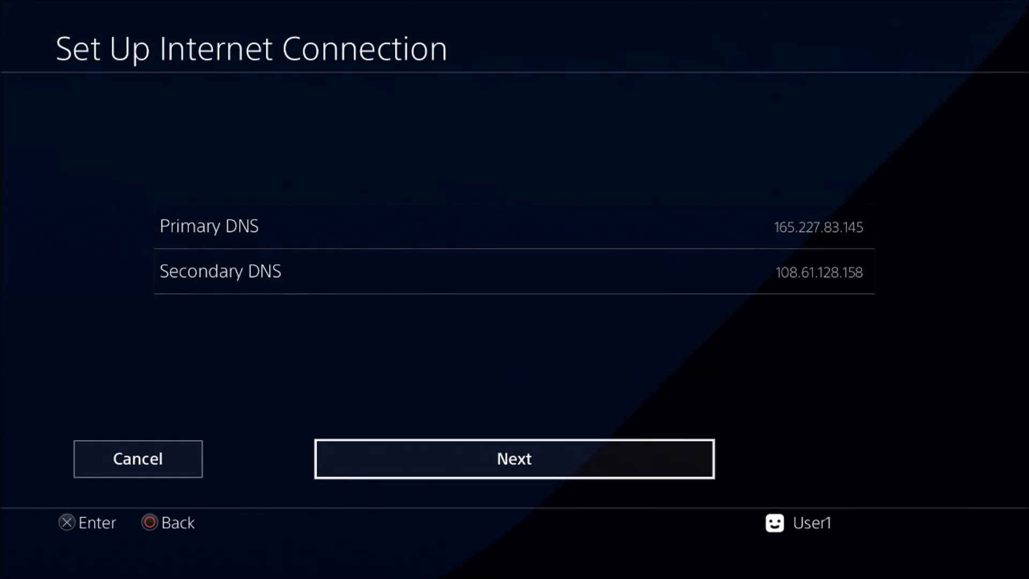
key("Return")
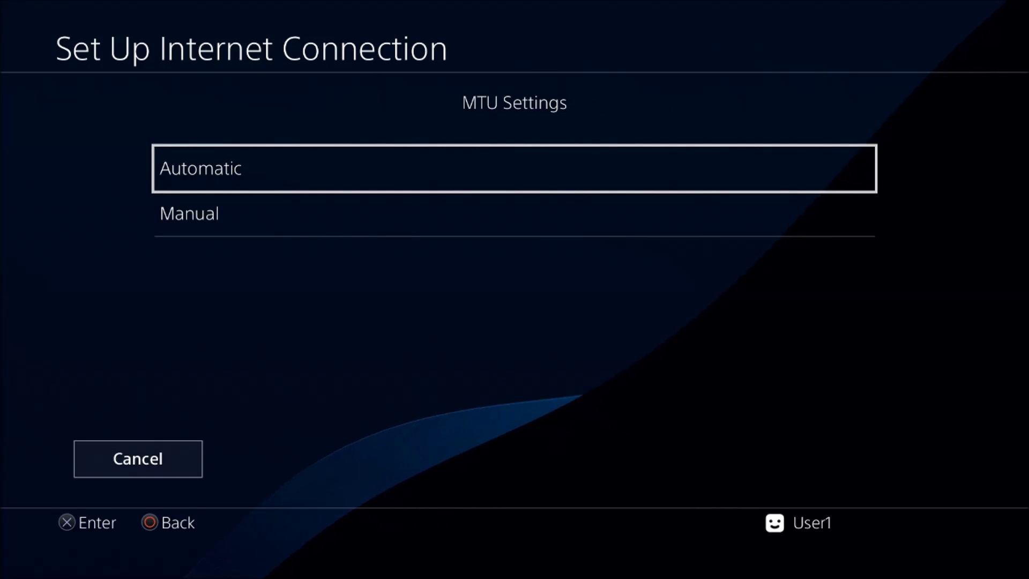
Step: Finish the connection setup with automatic MTU and no proxy server, skip the connection test and return to the main settings
key("Return")
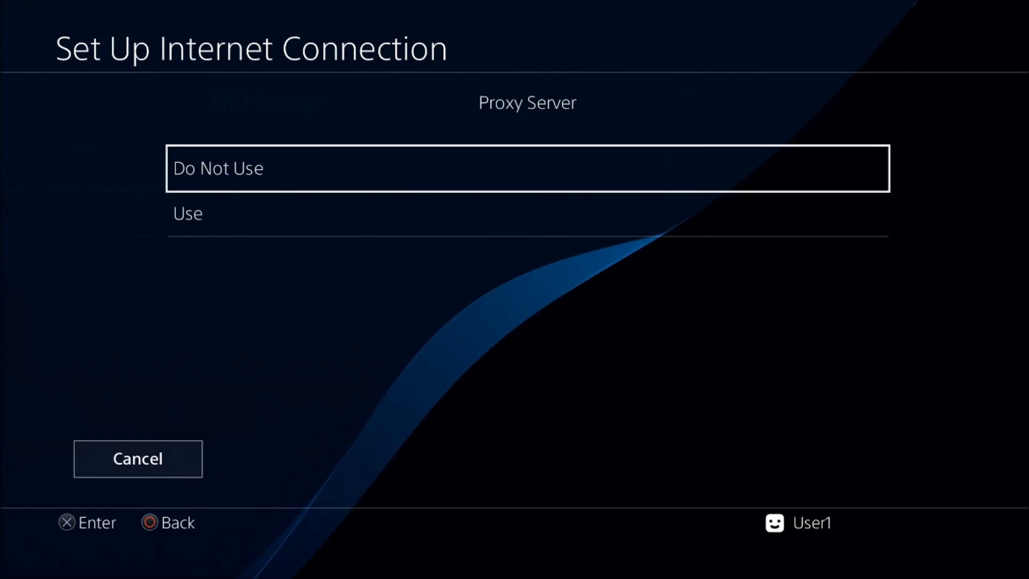
key("Return")
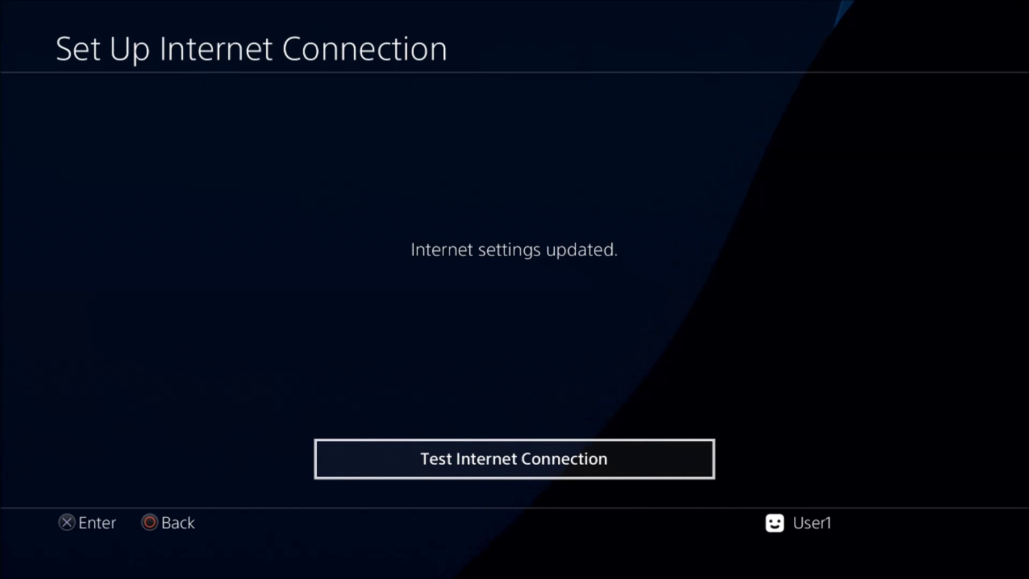
key("Escape")
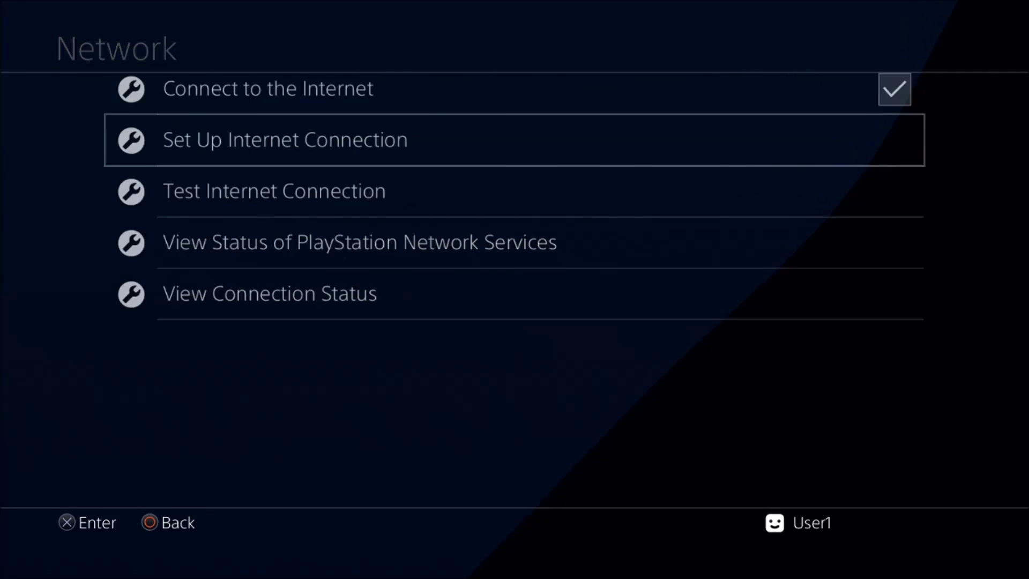
key("Escape")
Step: Open the User's Guide/Helpful Info section of the settings
key("Up")
key("Up")
key("Up")
key("Up")
key("Up")
key("Up")
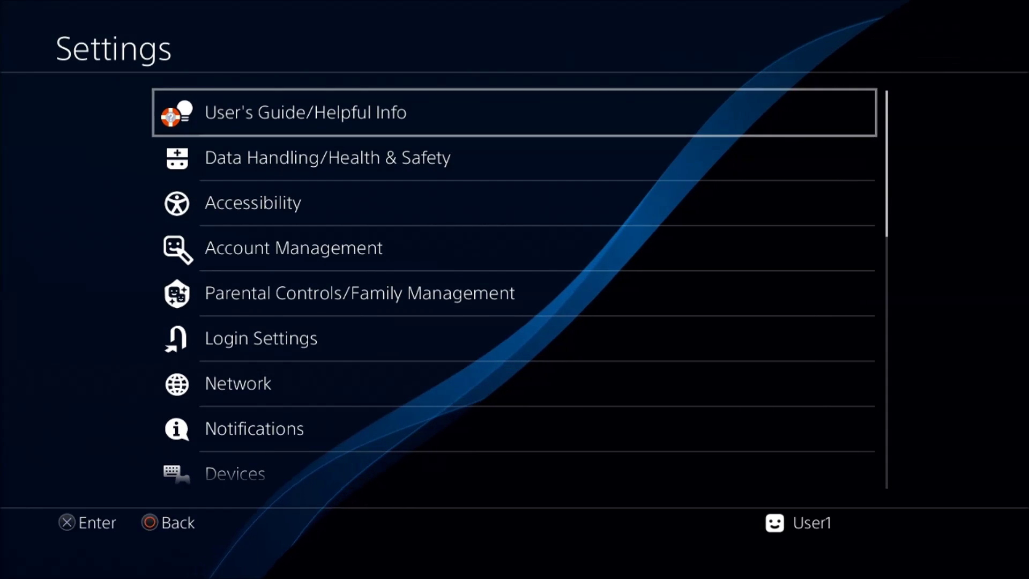
key("Return")
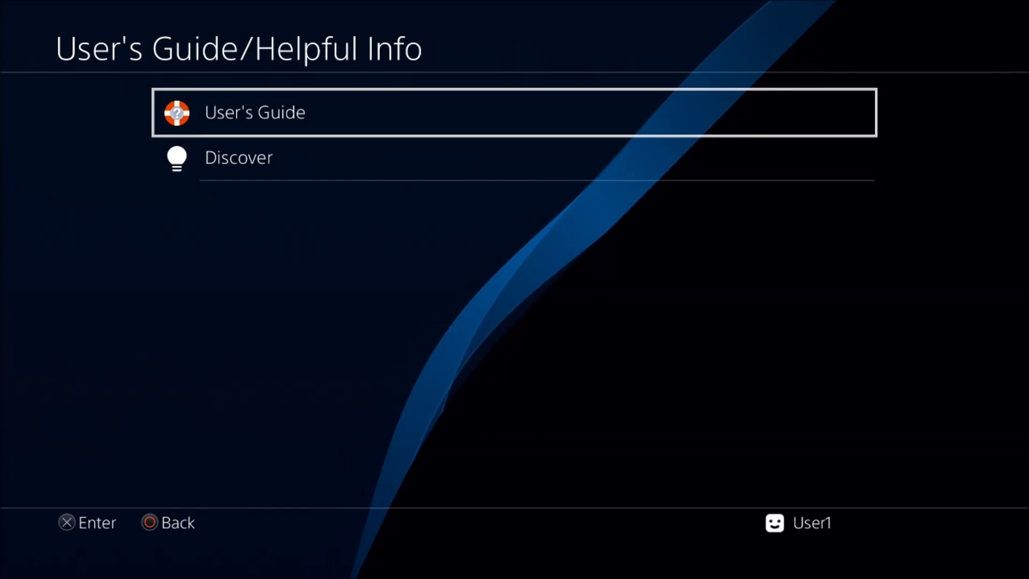
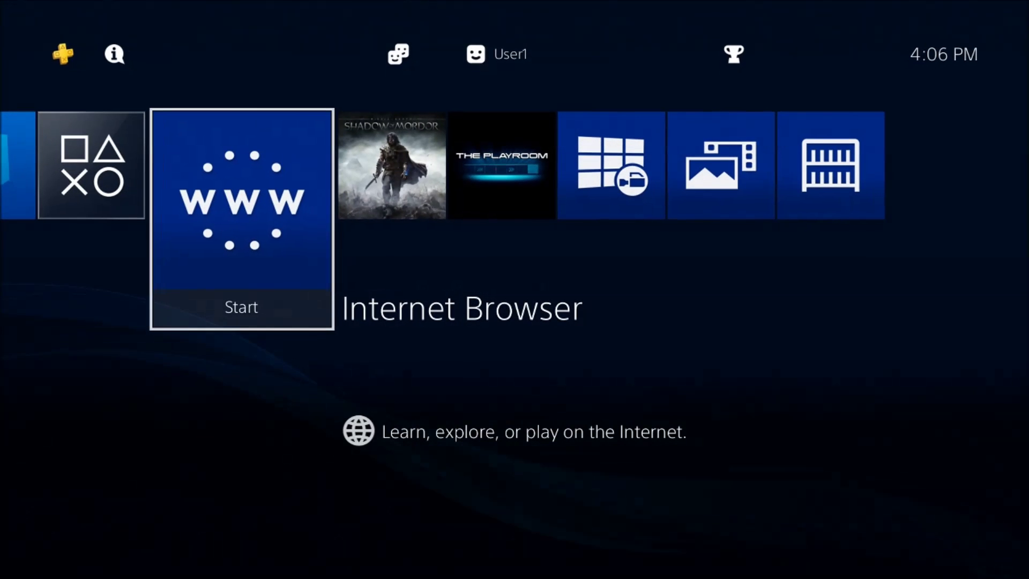
Step: Open the Debug Settings at the end of the console's settings list
key("Up")
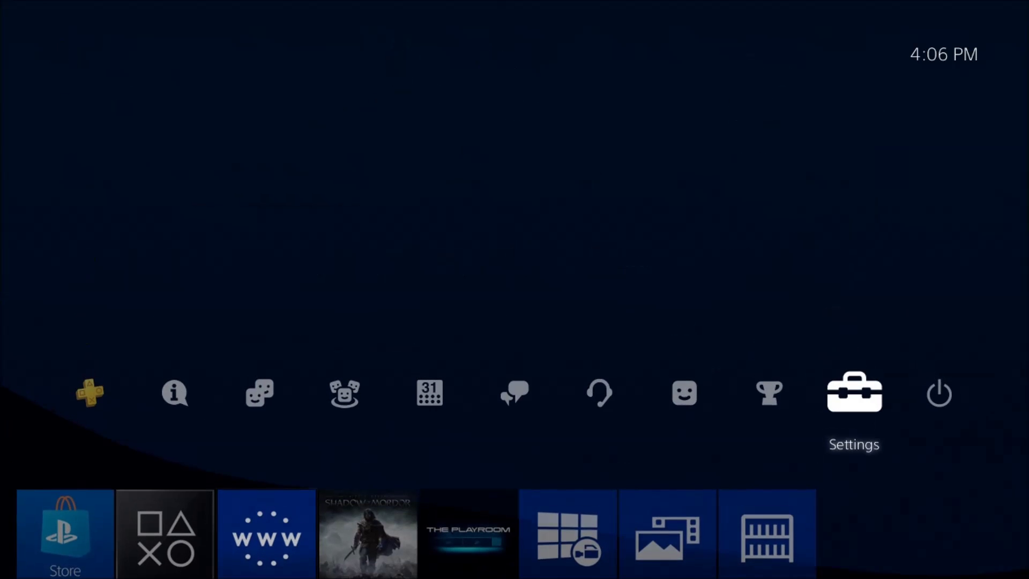
key("Right")
key("Left")
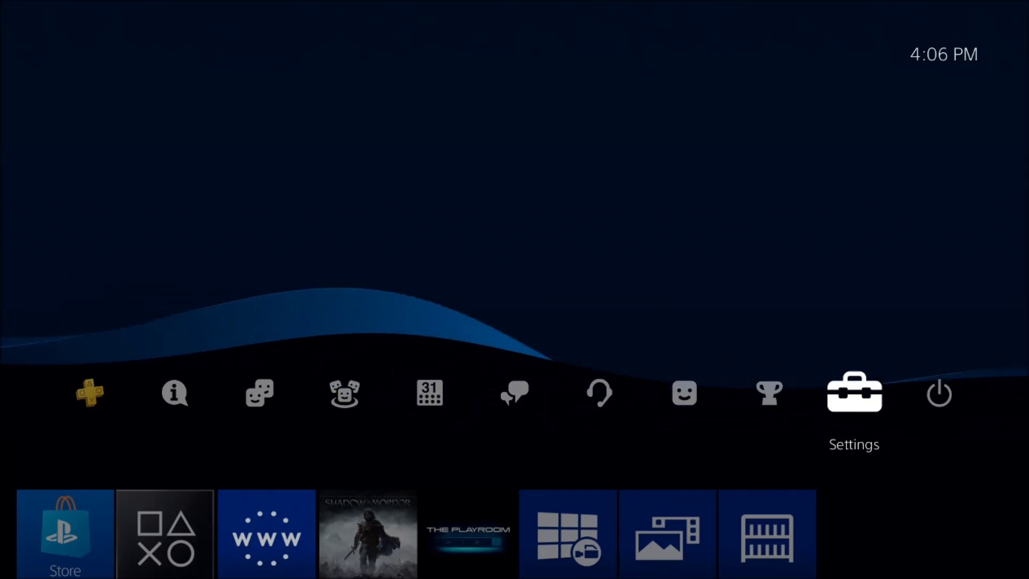
key("Return")
key("Down")
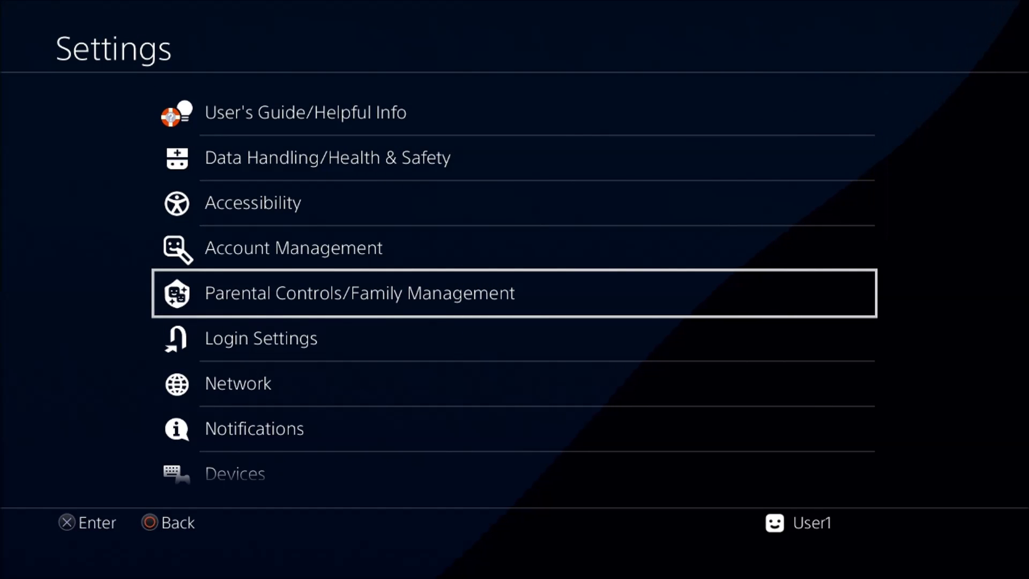
key("Down")
key("Down")
key("Down")
key("Down")
key("Down")
key("Down")
key("Down")
key("Down")
key("Down")
key("Down")
key("Down")
key("Down")
key("Down")
key("Down")
key("Down")
key("Down")
key("Down")
key("Down")
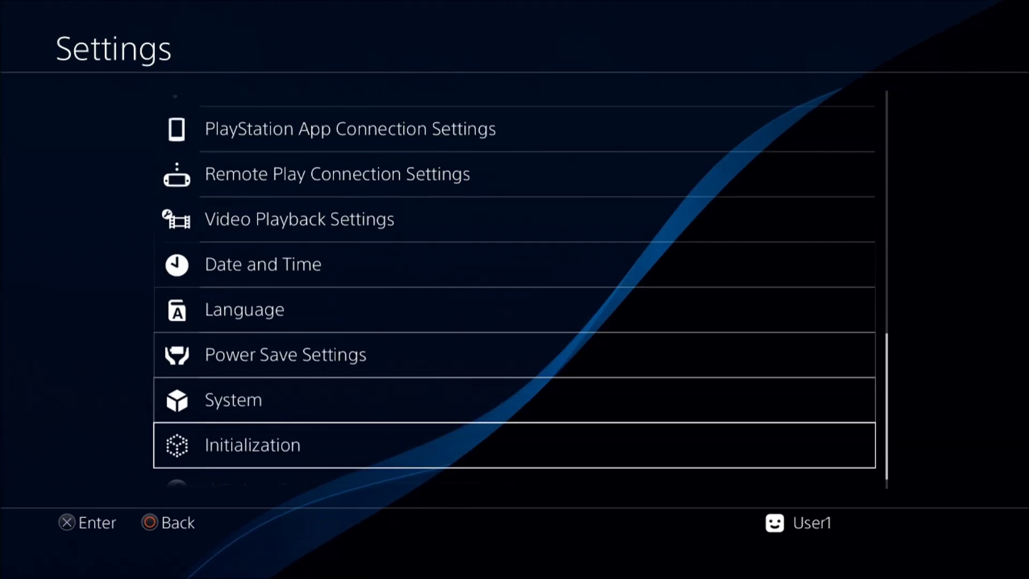
key("Return")
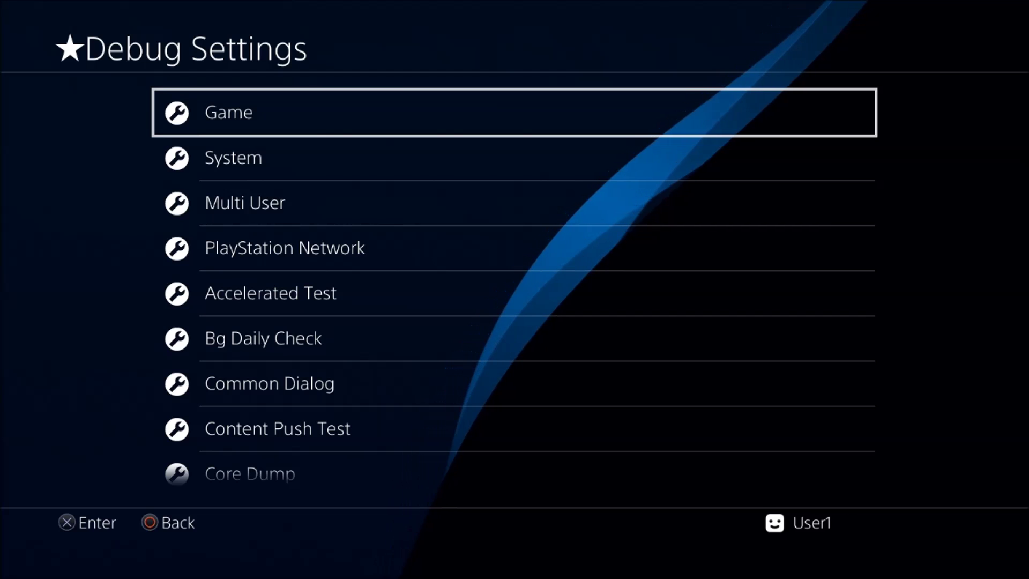
Step: Open the Package Installer from the Game debug options
key("Return")
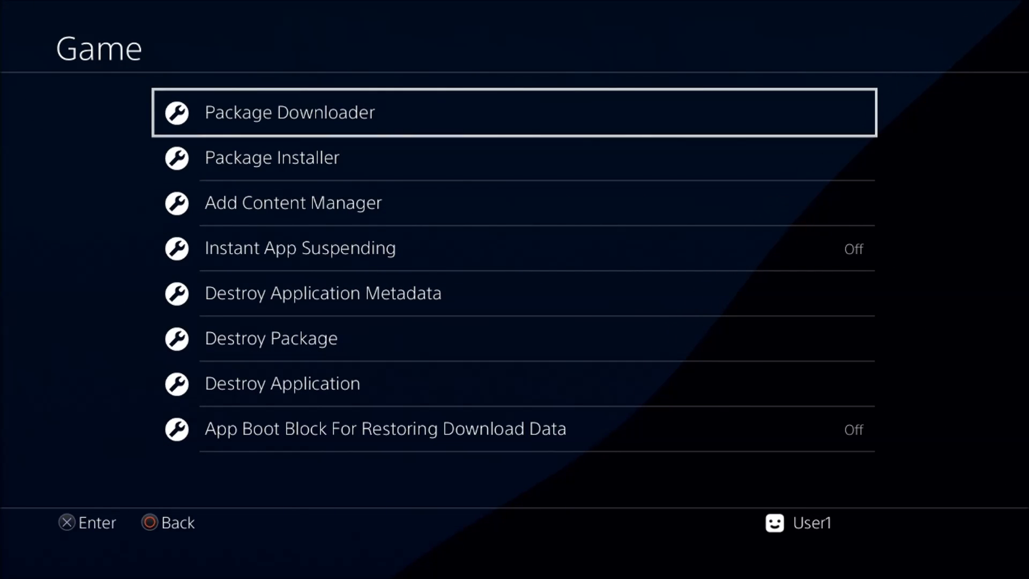
key("Down")
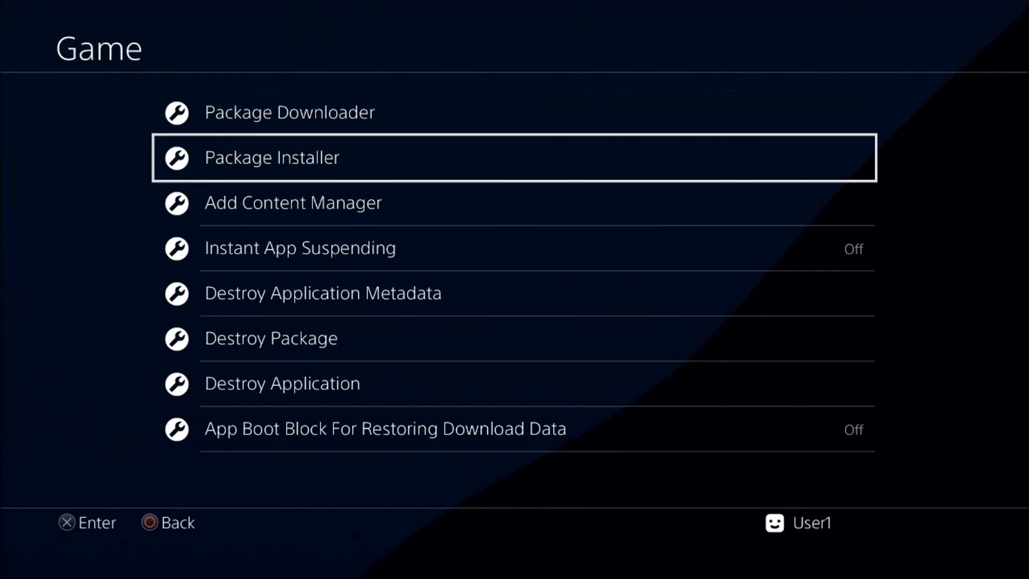
key("Return")
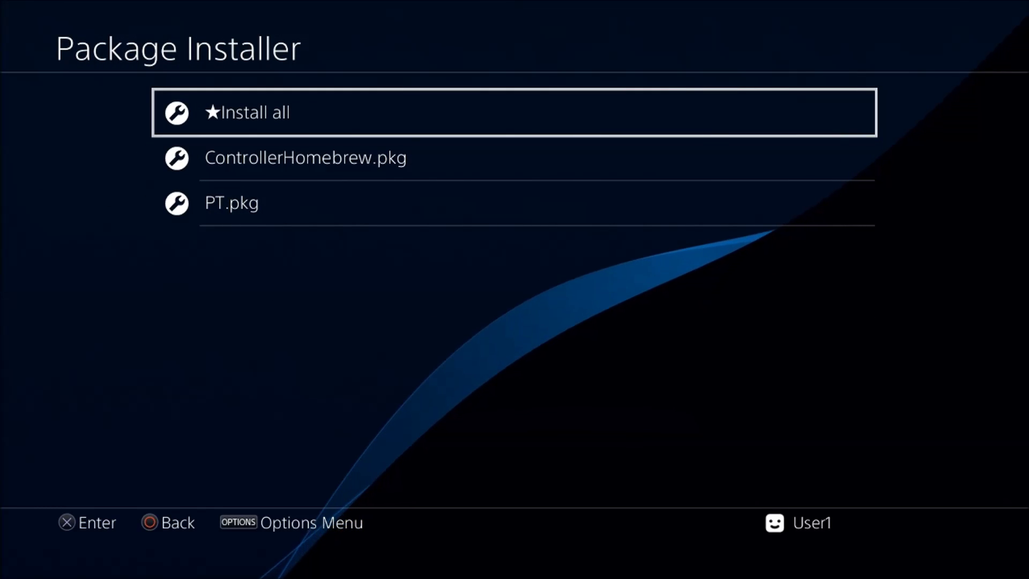
Step: Install the PT.pkg package from the Package Installer list
key("Down")
key("Down")
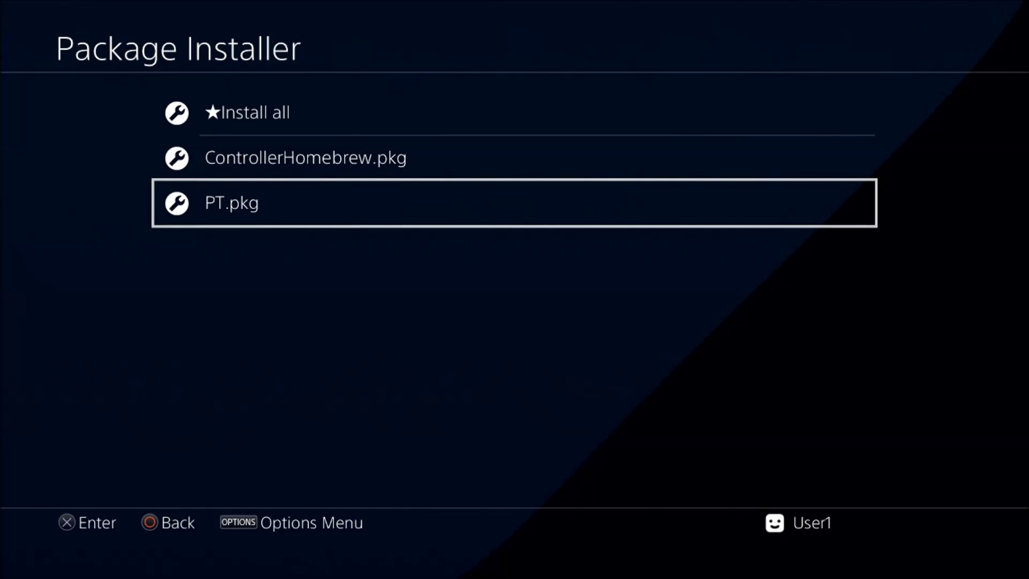
key("Return")
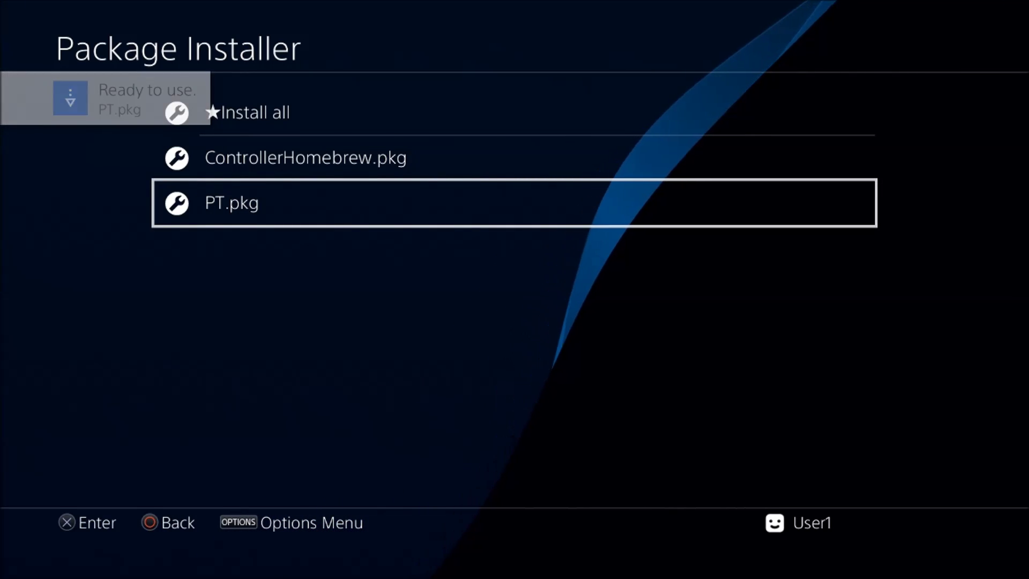
Step: Leave the Debug Settings for the home screen and select the P.T. game there
key("Escape")
key("Escape")
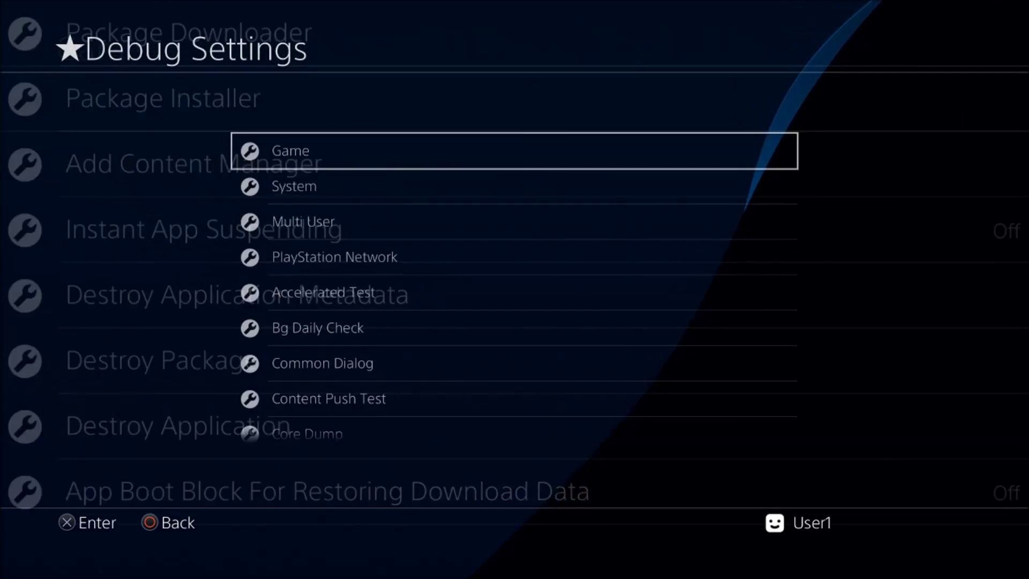
key("Escape")
key("Escape")
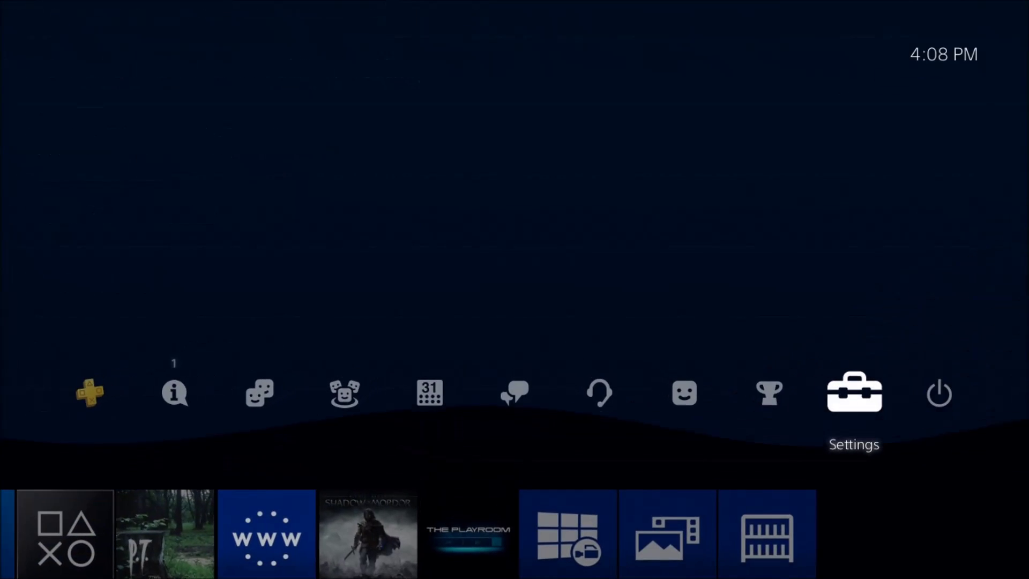
key("Down")
key("Left")
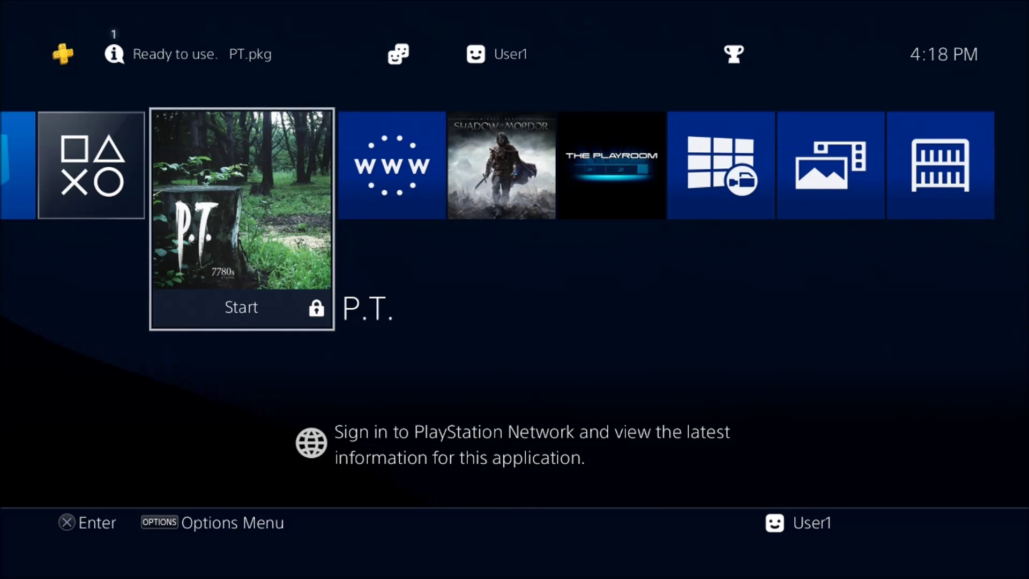
Step: Open the Library at the end of the home screen's content row
key("Right")
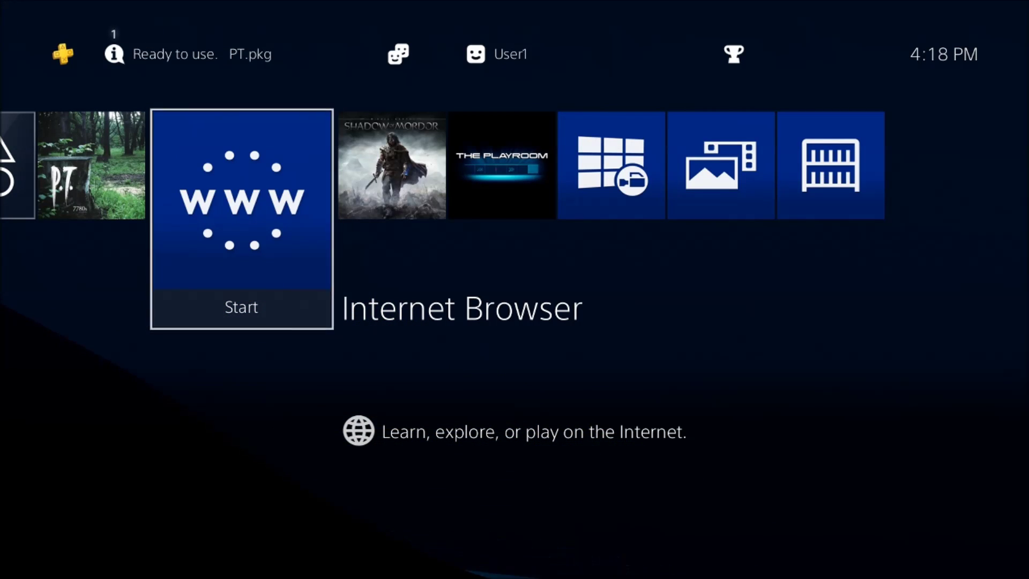
key("Right")
key("Right")
key("Right")
key("Right")
key("Right")
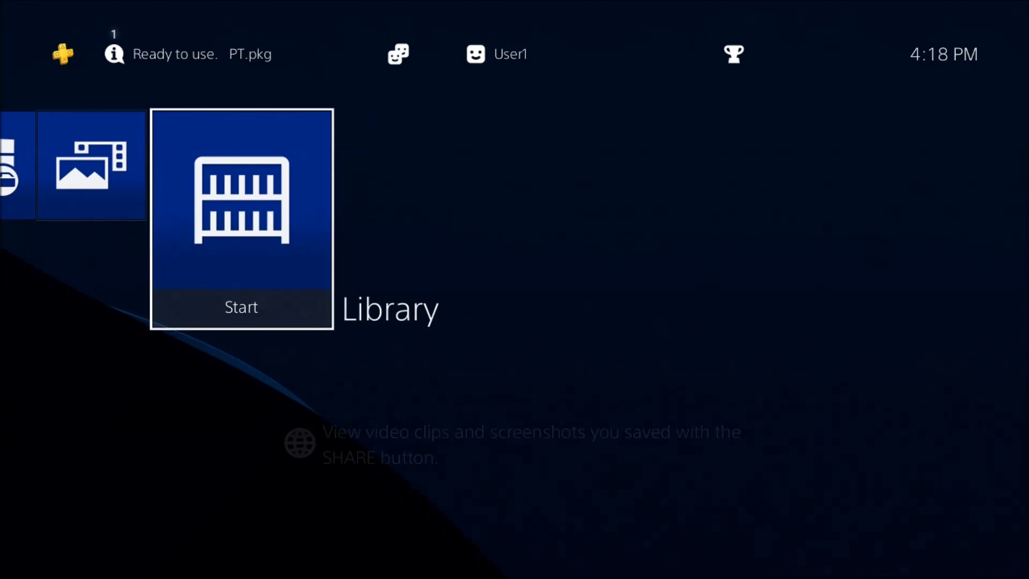
key("Return")
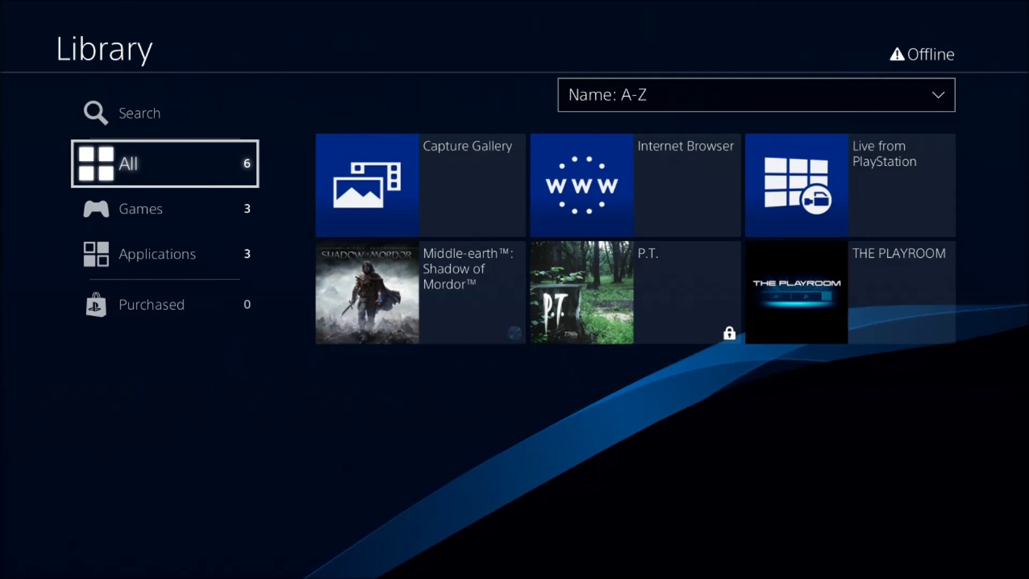
Step: View the Internet Browser entry among all Library items and return to the home screen
key("Right")
key("Right")
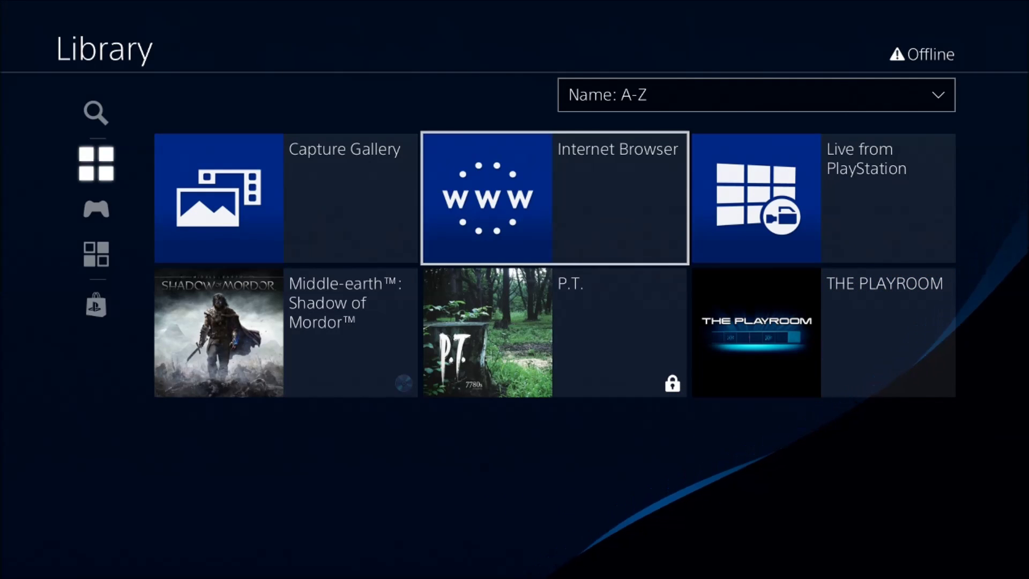
key("Return")
key("Escape")
key("Escape")
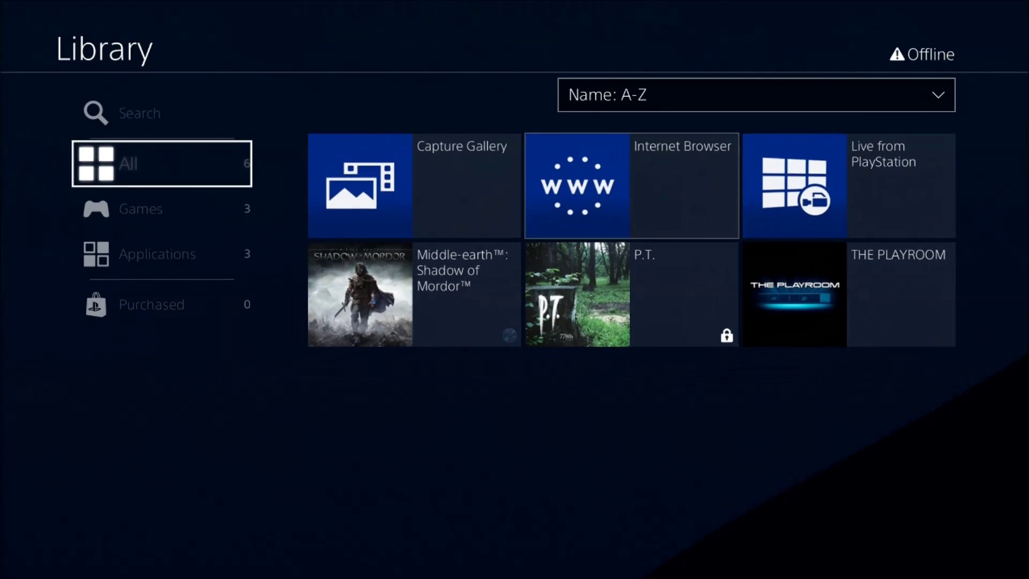
key("Escape")
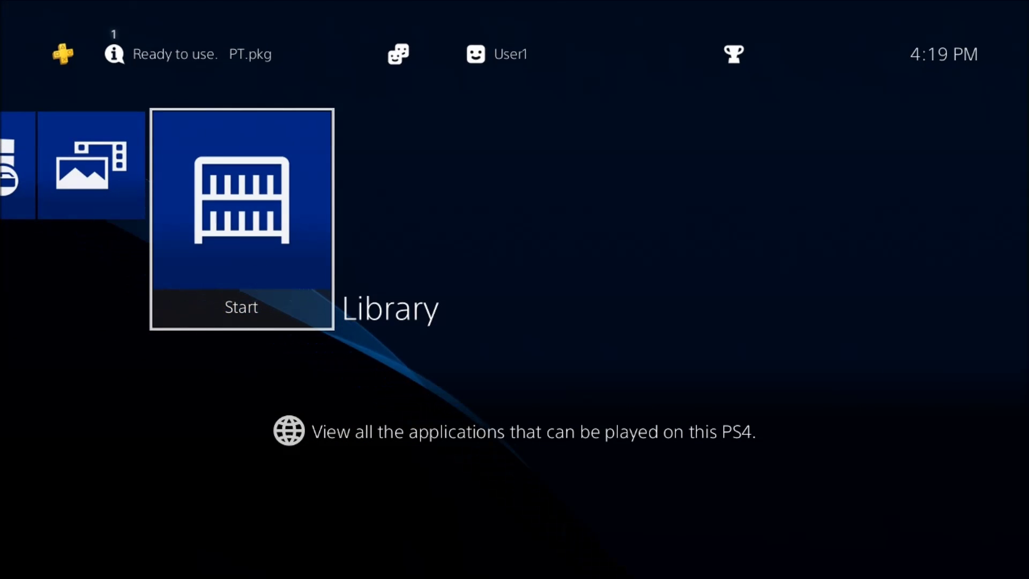
Step: Go back along the home screen's content row to the Internet Browser
key("Left")
key("Left")
key("Left")
key("Left")
key("Left")
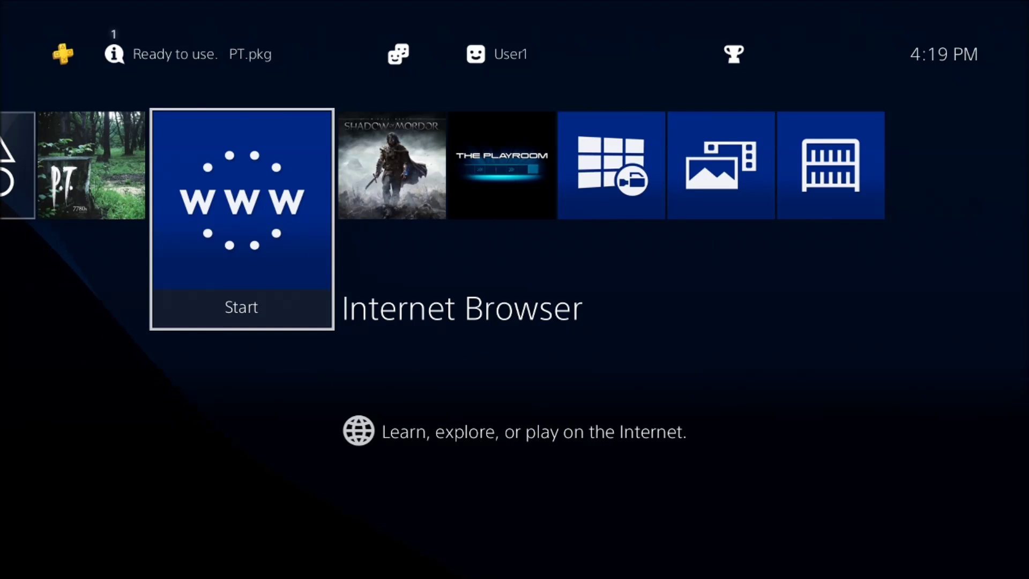
Step: Open the User's Guide/Helpful Info section of the console settings
key("Up")
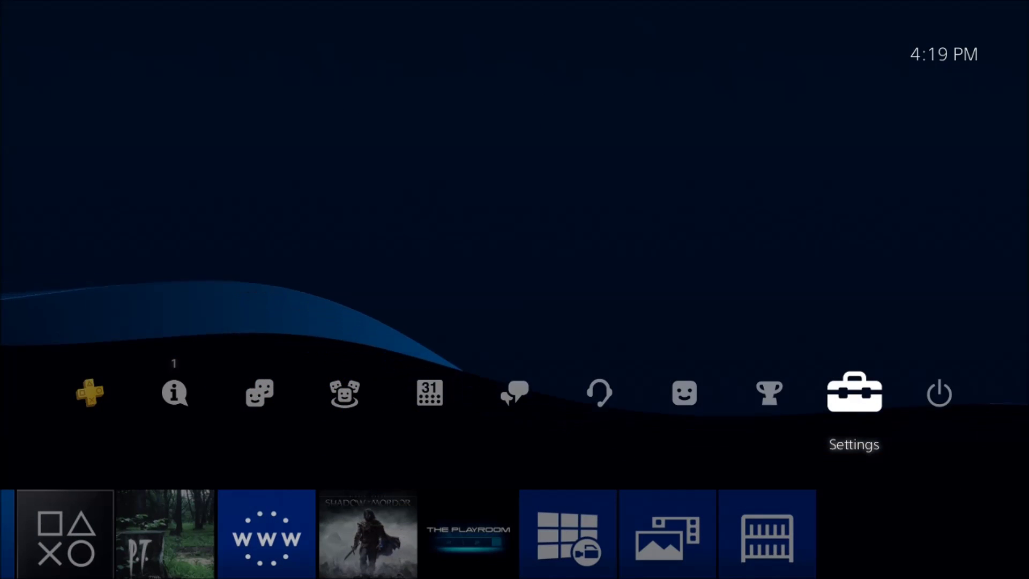
key("Return")
key("Up")
key("Up")
key("Up")
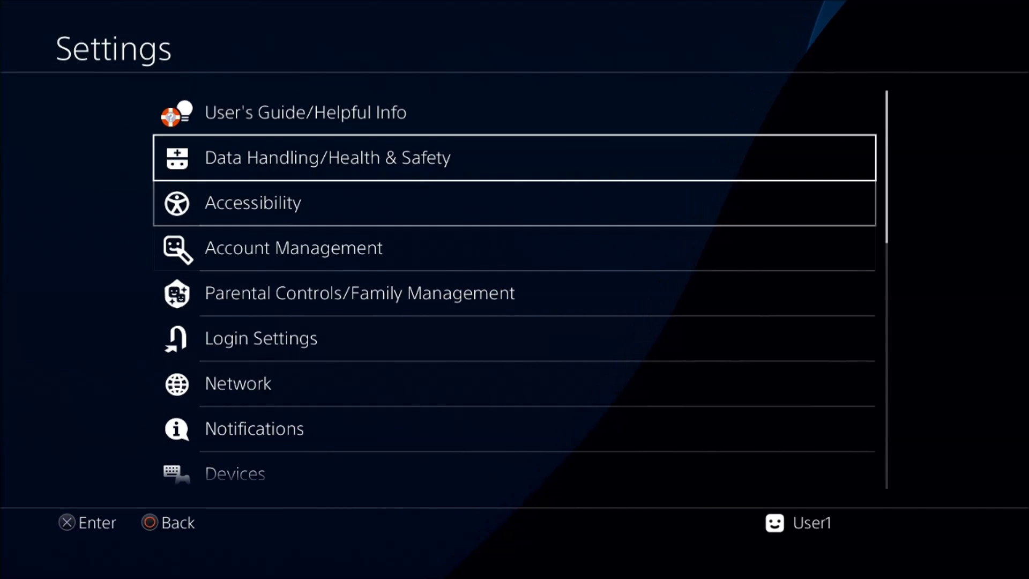
key("Return")
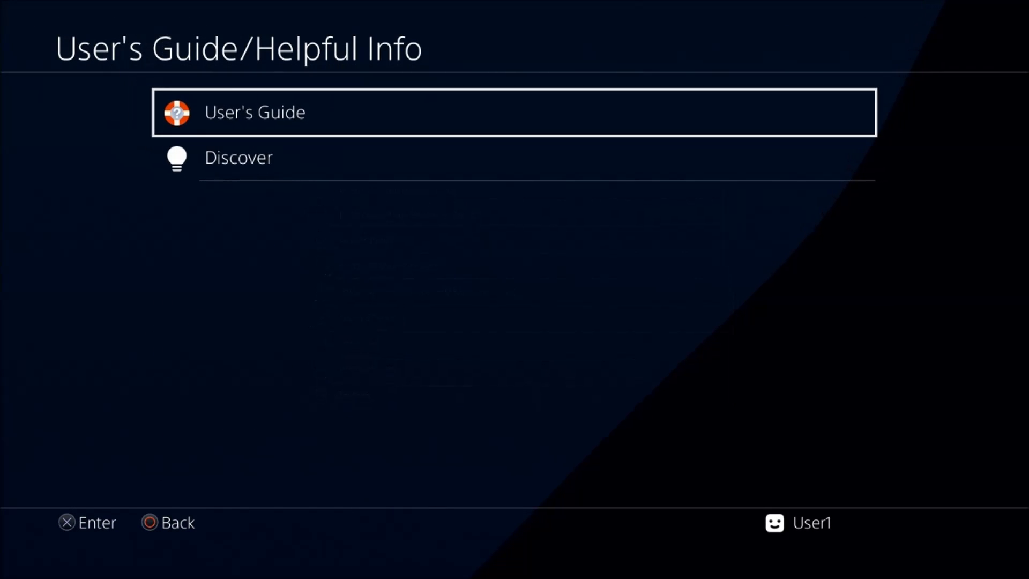
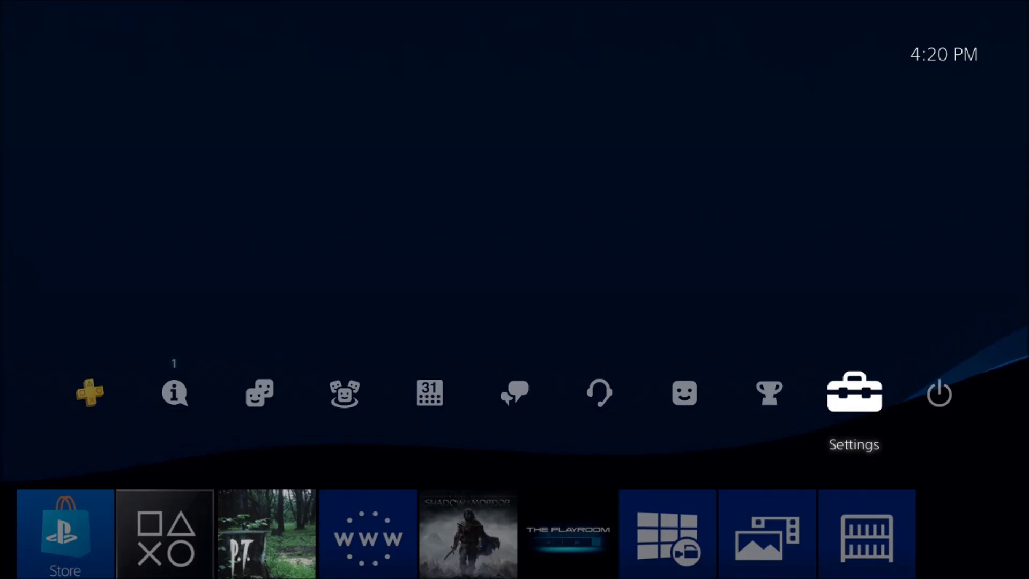
Step: View the connection status in the Network settings to check the primary and secondary DNS
key("Return")
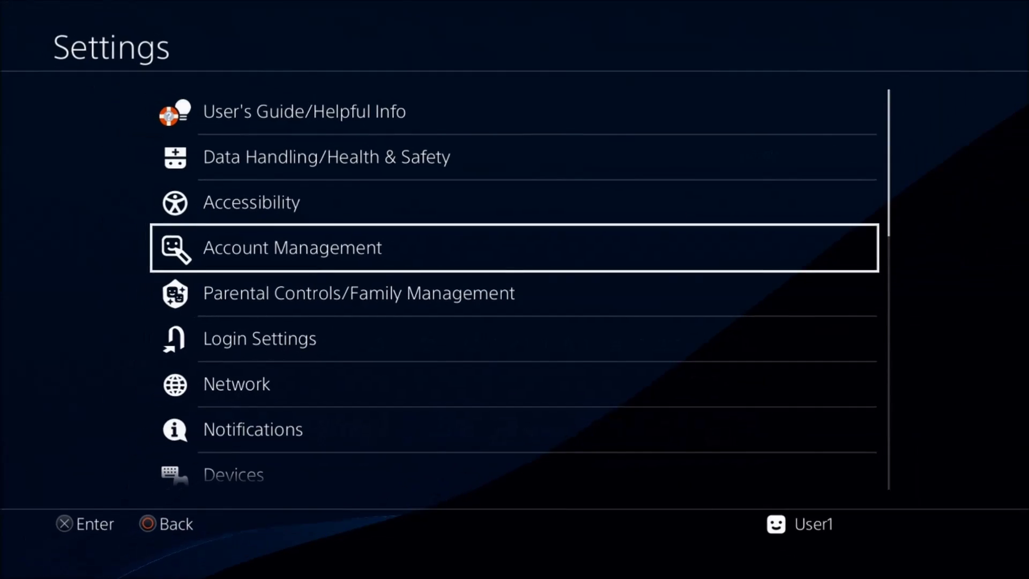
key("Down")
key("Down")
key("Down")
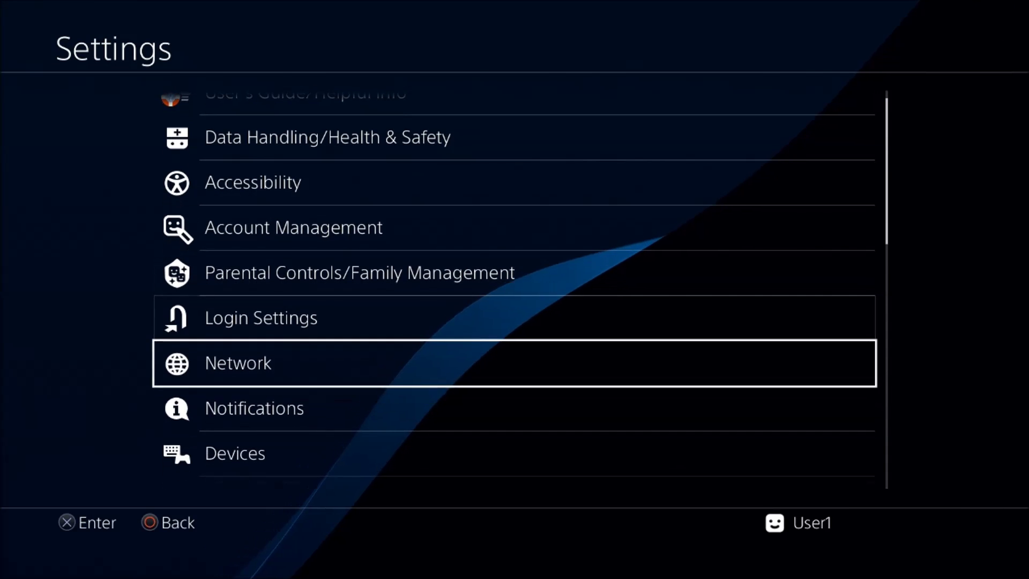
key("Return")
key("Down")
key("Down")
key("Down")
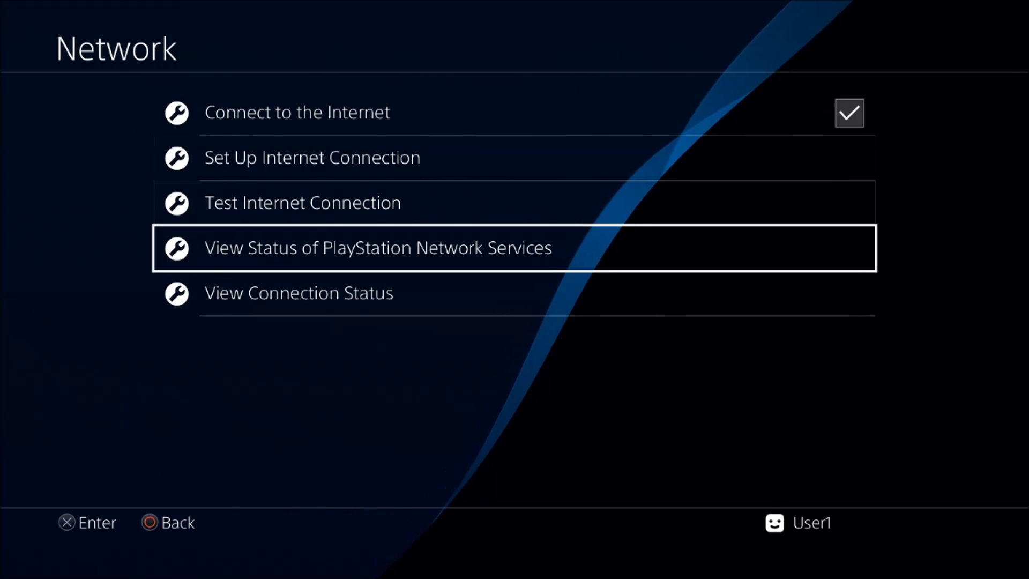
key("Down")
key("Return")
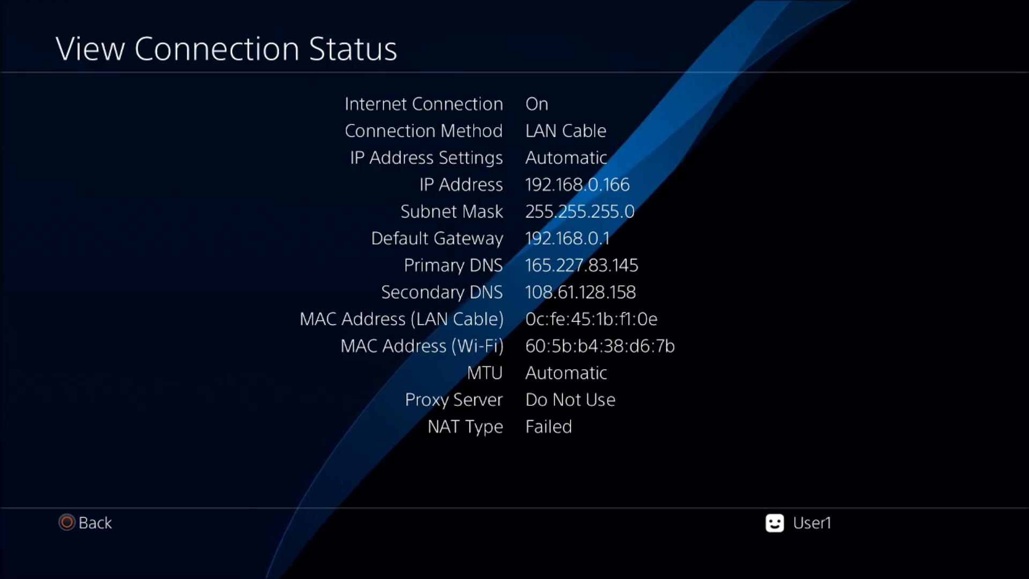
key("Escape")
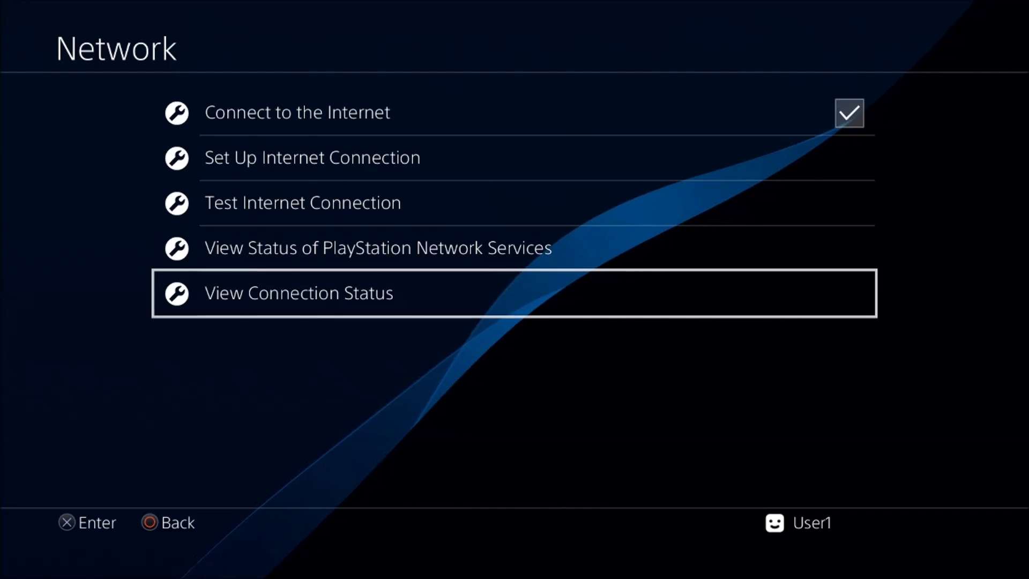
Step: Leave the settings for the home screen and select the Internet Browser
key("Escape")
key("Escape")
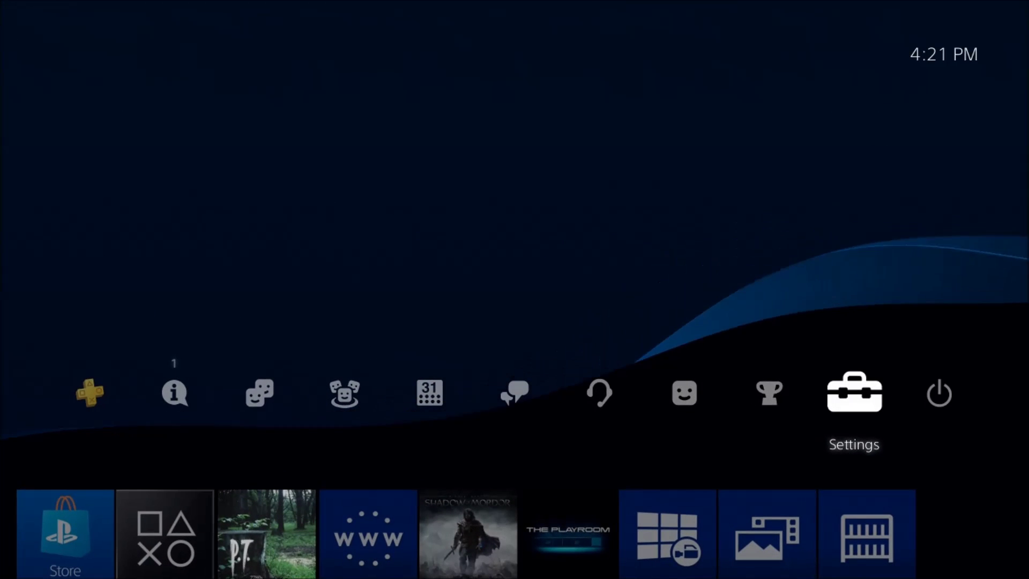
key("Down")
key("Right")
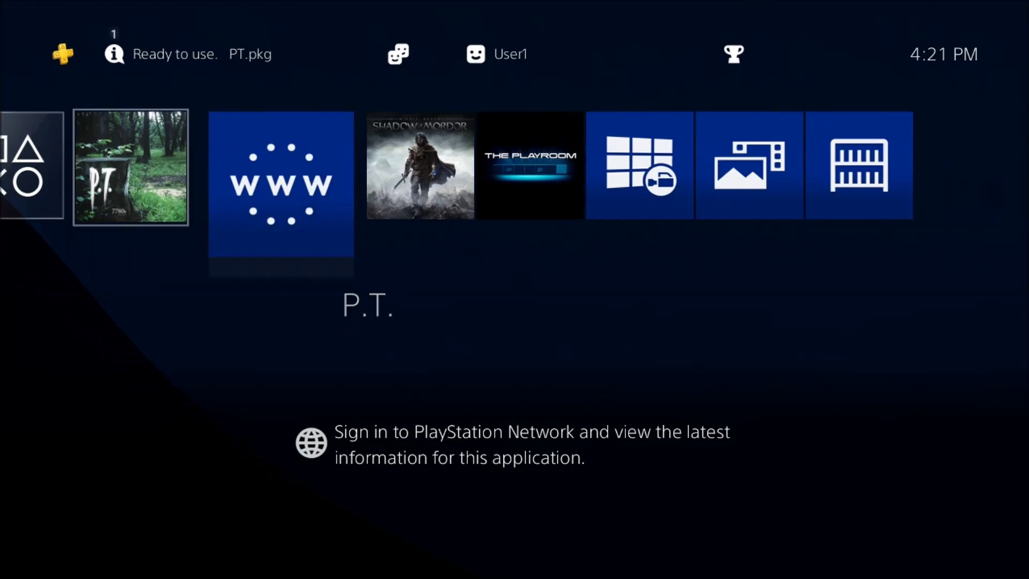